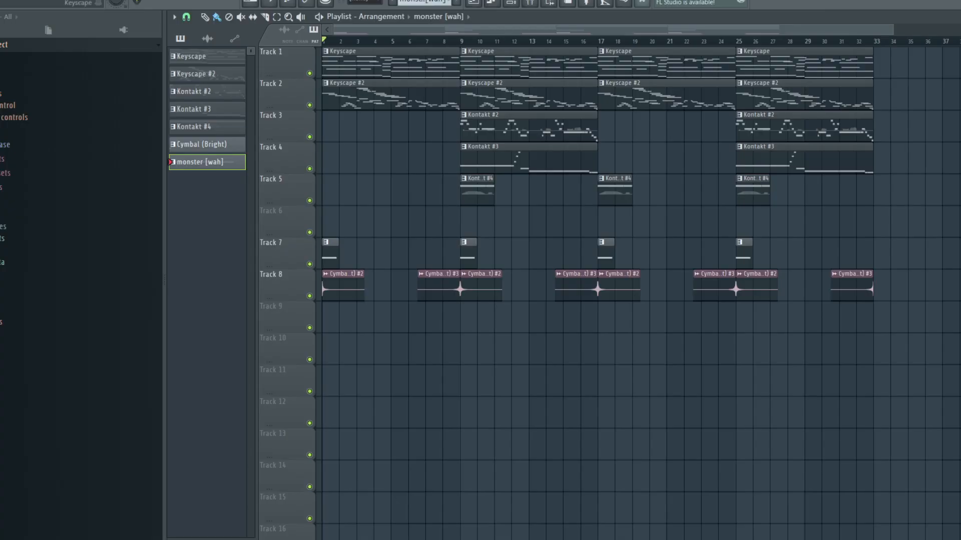
Step: Open the Keyscape channel's plugin window to check its LA Custom C7 - Wash preset, and close it
scroll(620, 290, "down", 2)
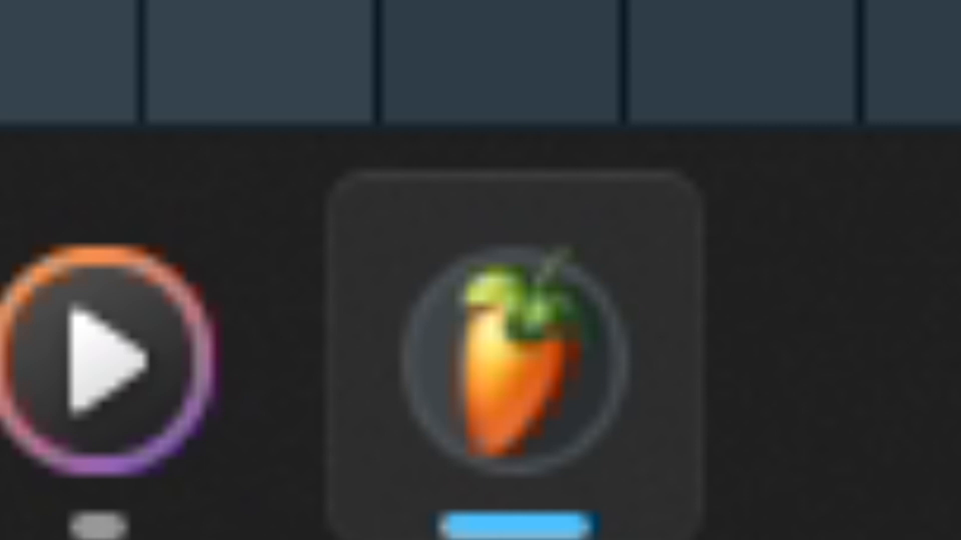
left_click(507, 31)
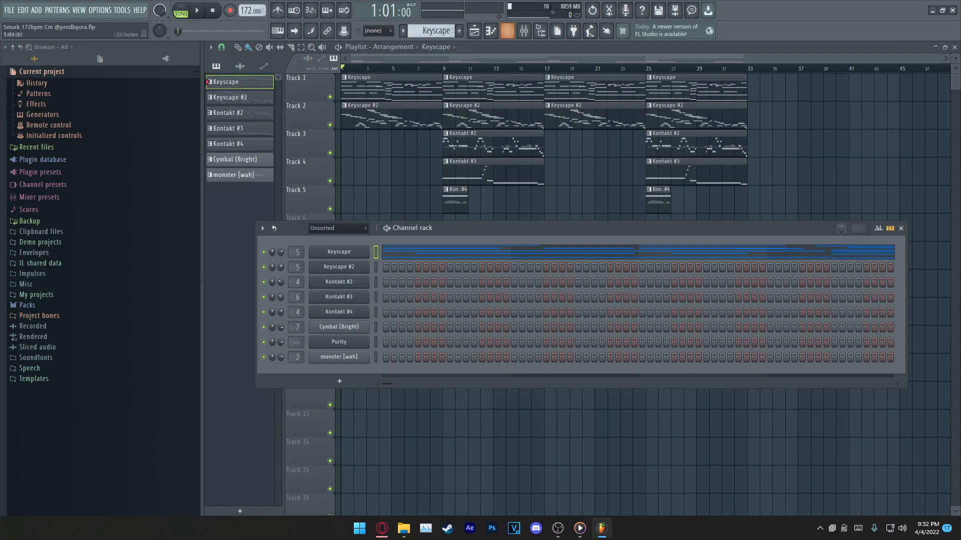
left_click(332, 251)
left_click_drag(425, 83, 528, 81)
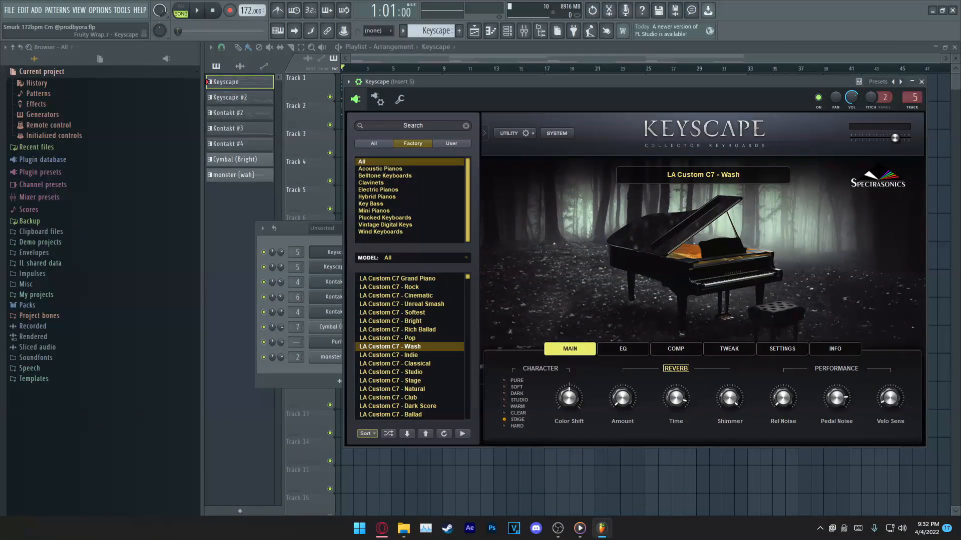
left_click_drag(528, 82, 527, 80)
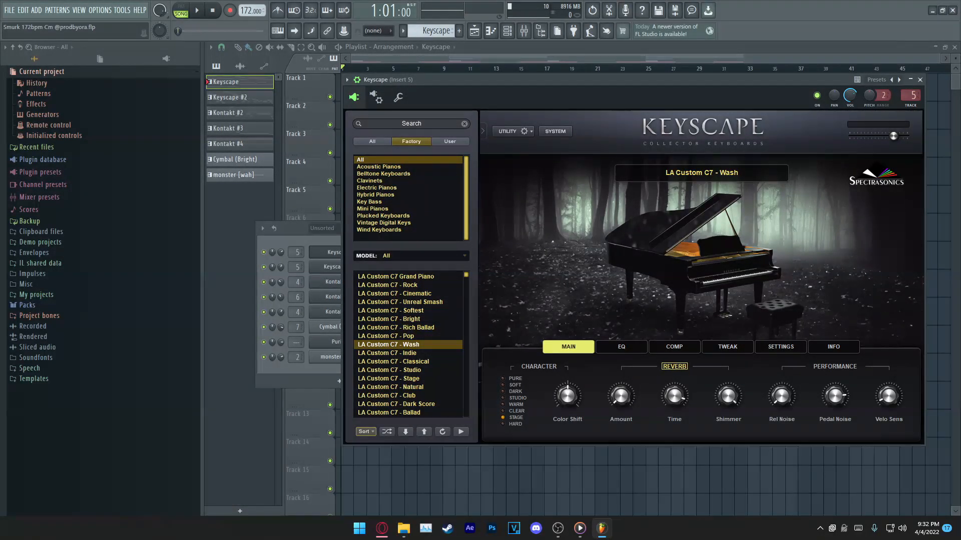
key("Escape")
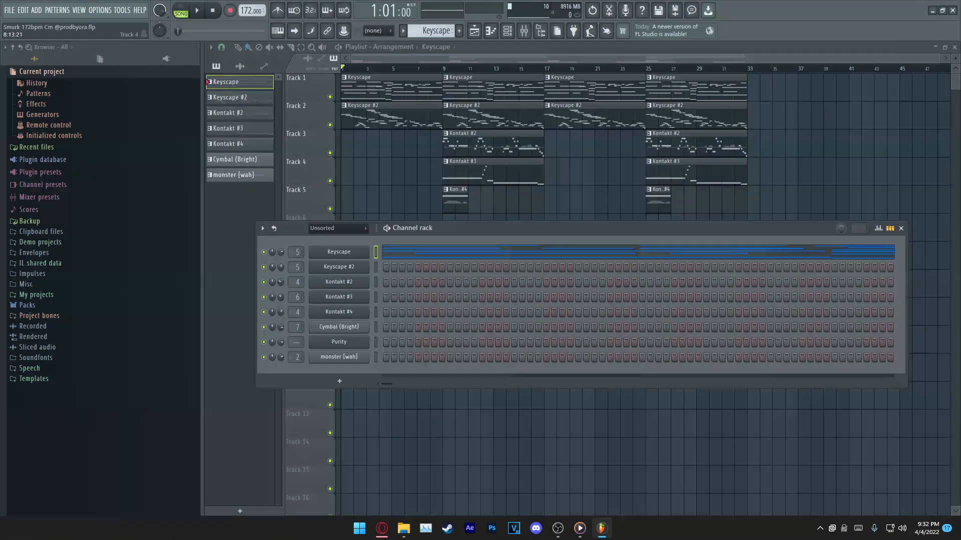
Step: Open the Keyscape pattern in the piano roll and examine its chord and bass notes across the eight bars
key("F7")
scroll(576, 245, "down", 5)
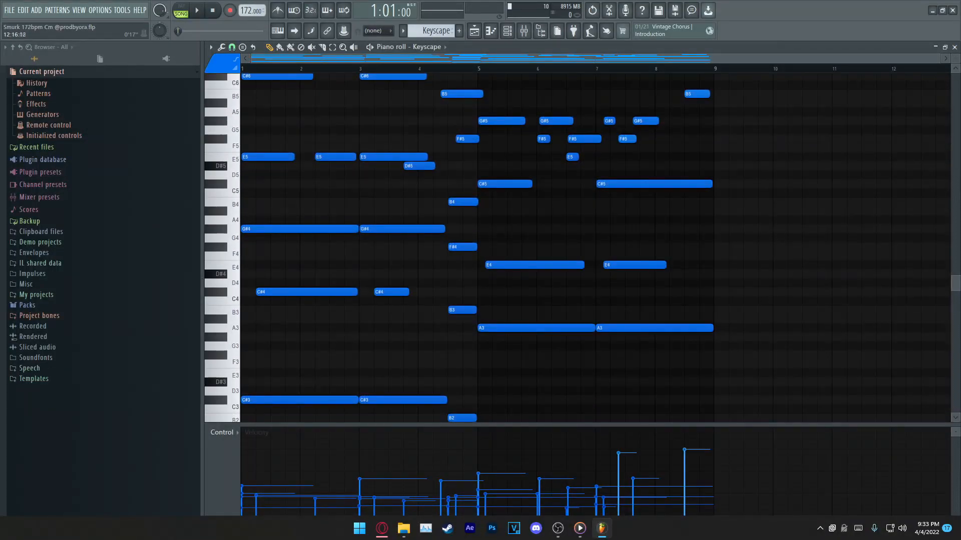
left_click_drag(955, 58, 955, 63)
scroll(841, 245, "down", 2)
scroll(729, 213, "up", 1)
key("ctrl+a")
left_click_drag(729, 212, 729, 260)
key("ctrl+d")
scroll(509, 182, "down", 3)
scroll(509, 181, "up", 2)
left_click_drag(287, 345, 480, 383, "ctrl")
key("ctrl+d")
scroll(594, 204, "up", 1)
Step: Select all notes of the Keyscape pattern and play the pattern back, stopping near its end
key("ctrl+a")
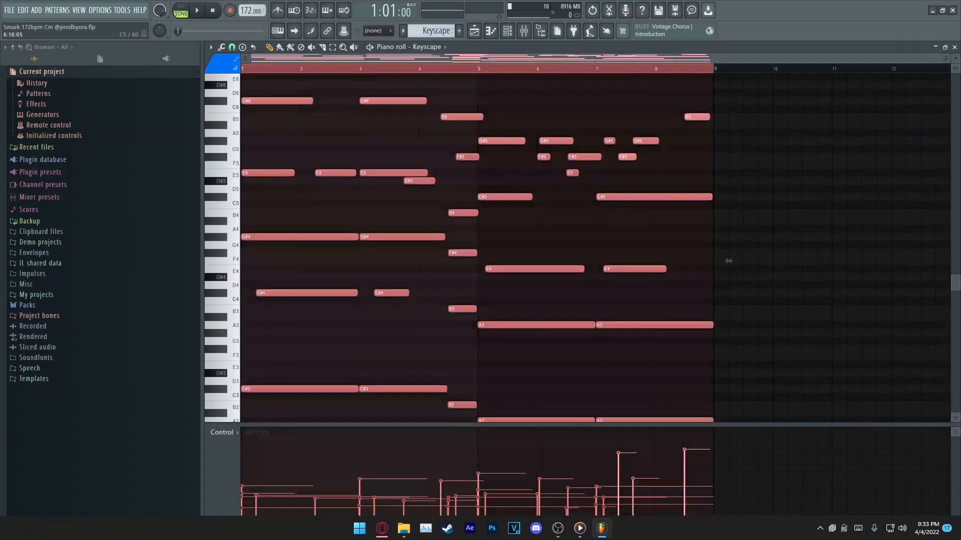
key("shift+Up")
key("shift+Up")
key("shift+Down")
key("shift+Down")
key("space")
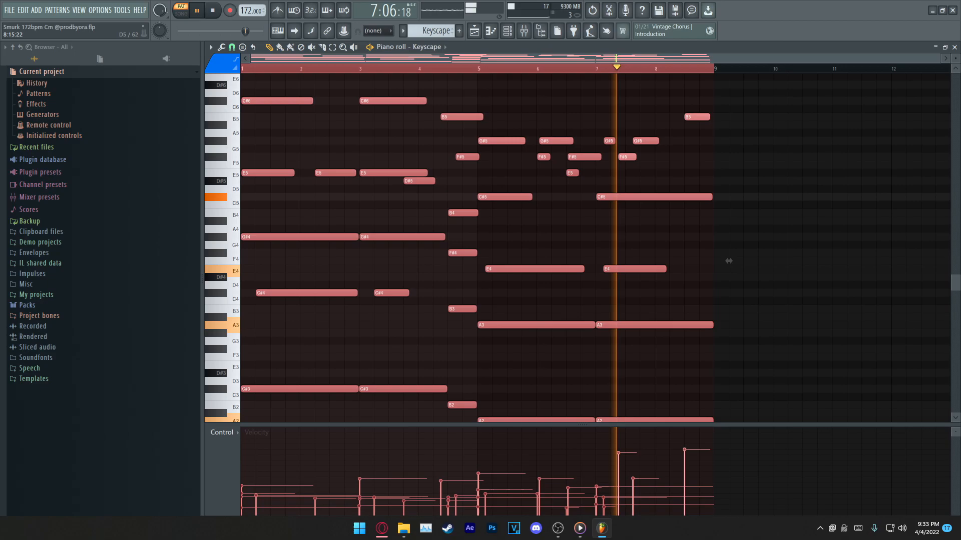
key("space")
Step: Clear the note selection and examine the Keyscape pattern's layers, from the high melody down to the lowest bass notes
left_click_drag(253, 82, 799, 333)
scroll(799, 333, "up", 3)
scroll(728, 232, "down", 1)
left_click(728, 232, "ctrl")
scroll(728, 232, "up", 1)
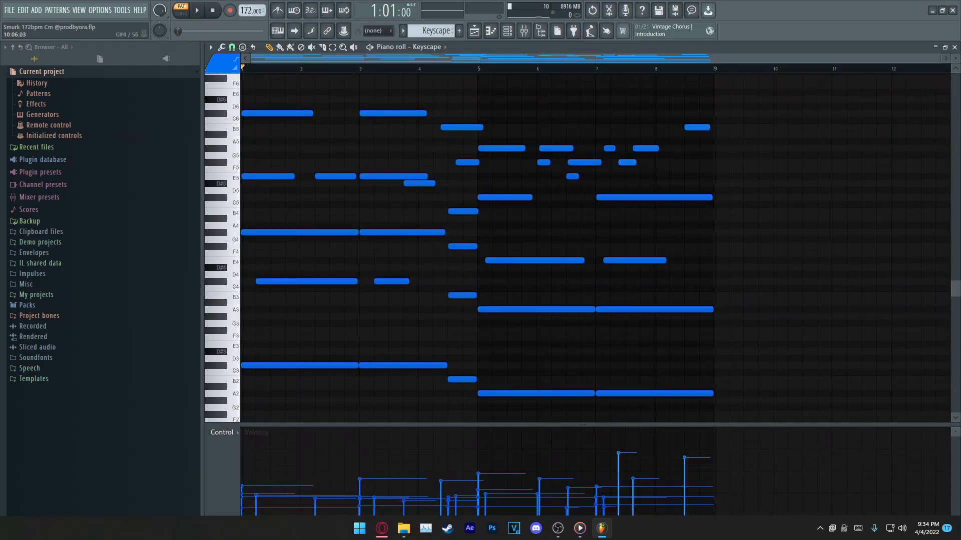
left_click_drag(256, 97, 792, 422)
left_click_drag(721, 392, 222, 422)
key("ctrl+d")
key("ctrl+d")
scroll(729, 246, "up", 1)
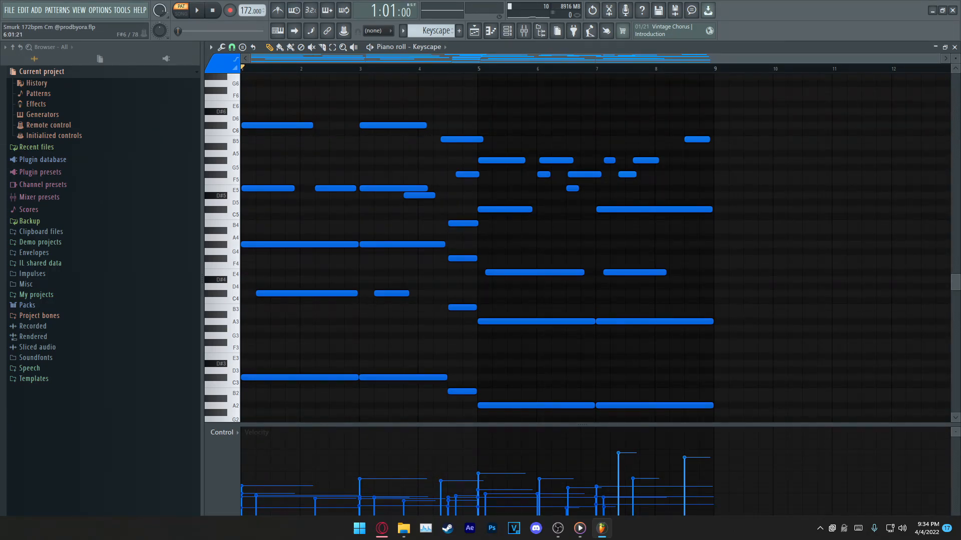
Step: Shorten the E5 note that starts at bar 3 to end just before bar 4, and close the piano roll
left_click_drag(427, 189, 412, 188)
scroll(583, 250, "down", 1)
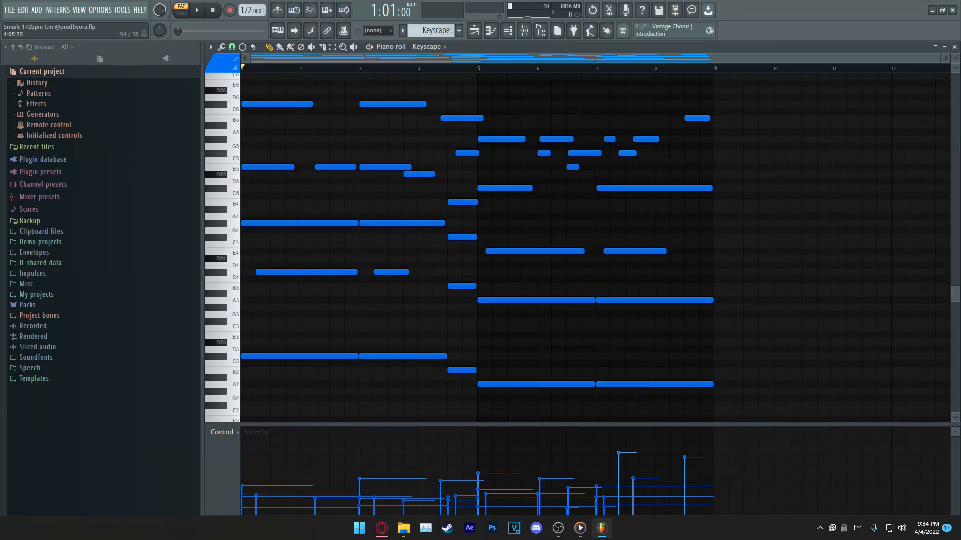
left_click(954, 47)
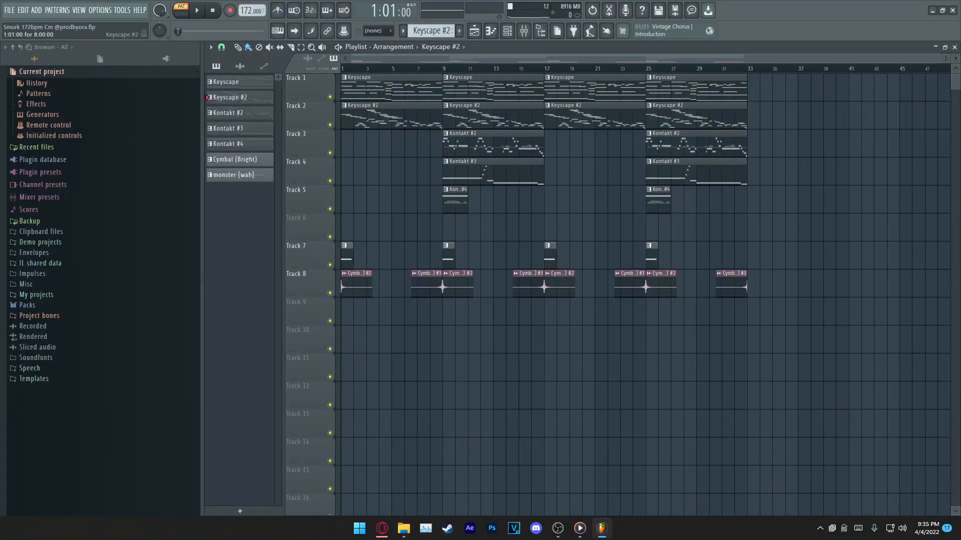
Step: Open the Keyscape #2 pattern in the piano roll and play its melody through all eight bars
double_click(390, 116)
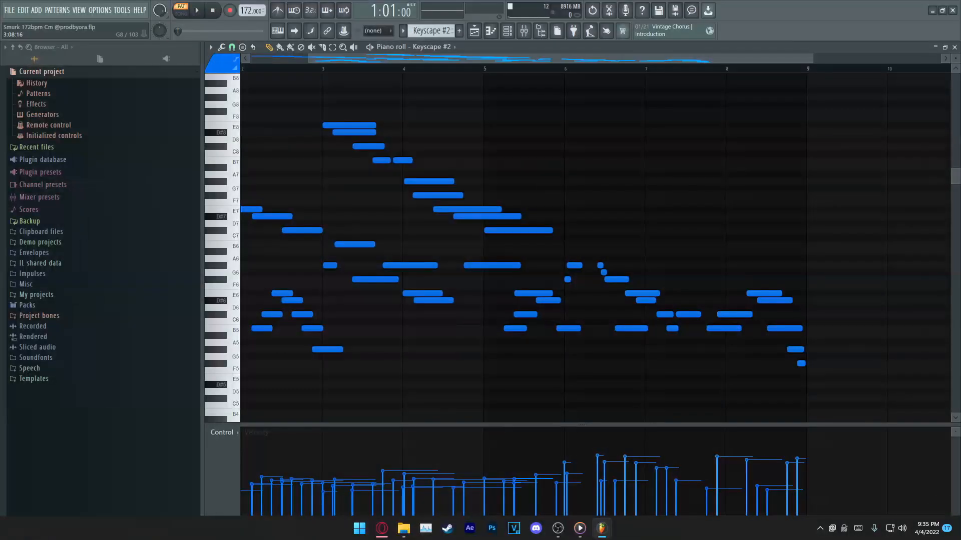
scroll(500, 271, "down", 2)
left_click_drag(714, 367, 242, 122)
left_click(728, 245, "ctrl")
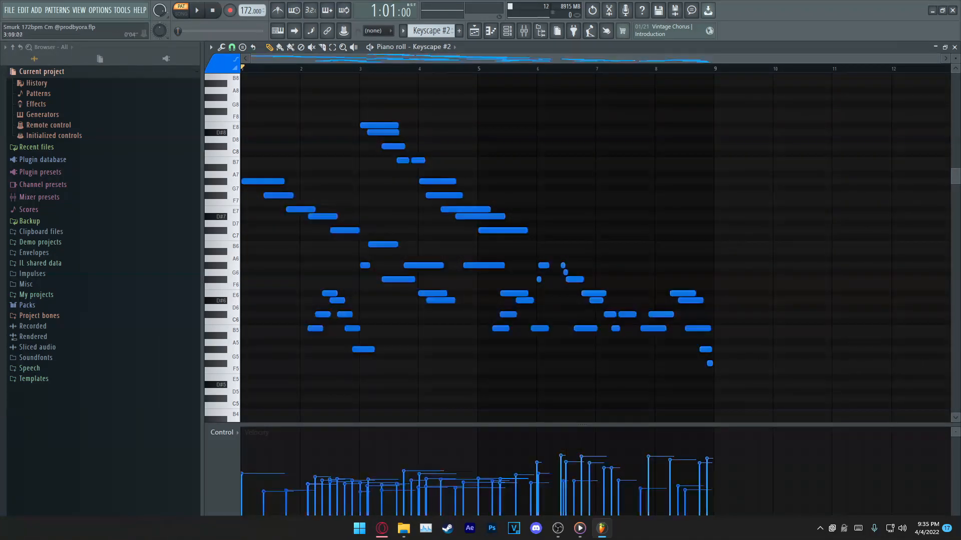
scroll(391, 58, "up", 3)
left_click_drag(391, 59, 328, 58)
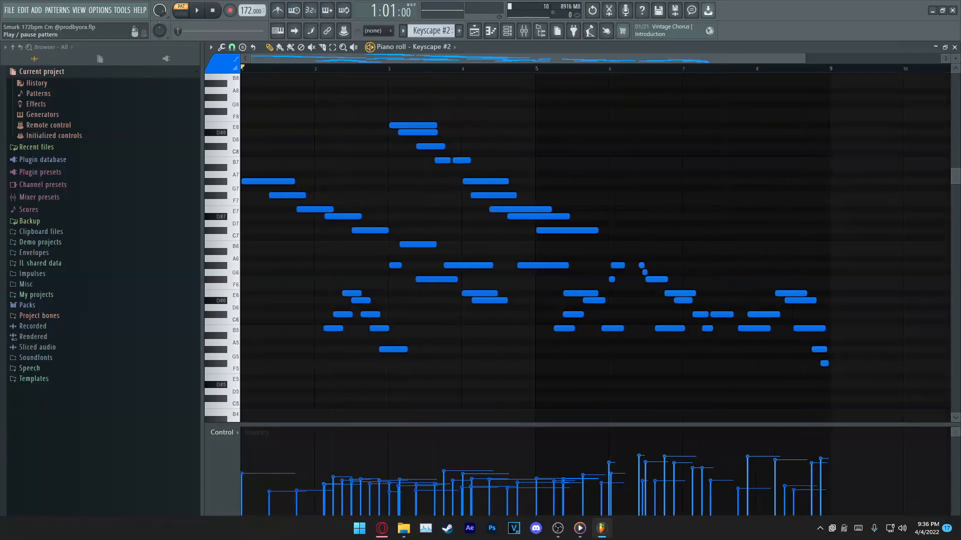
key("space")
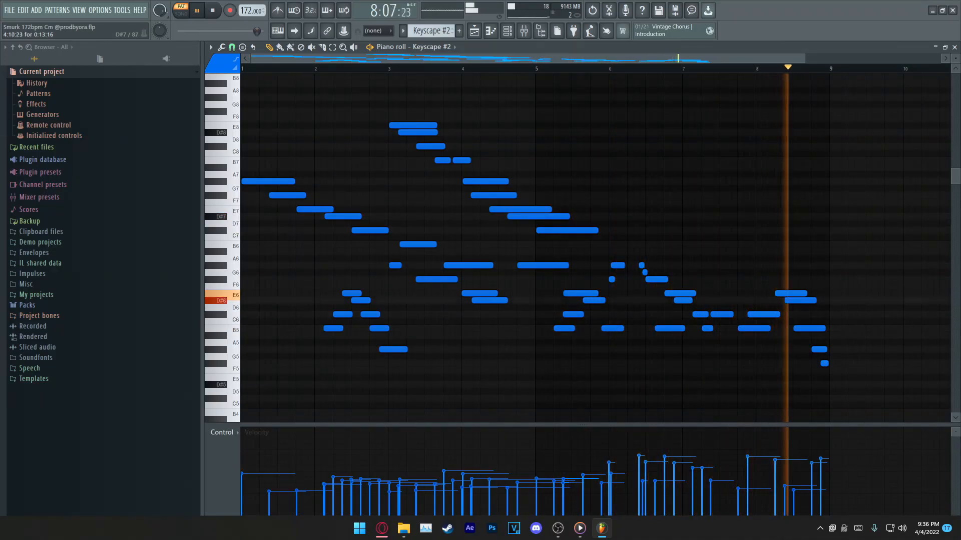
key("space")
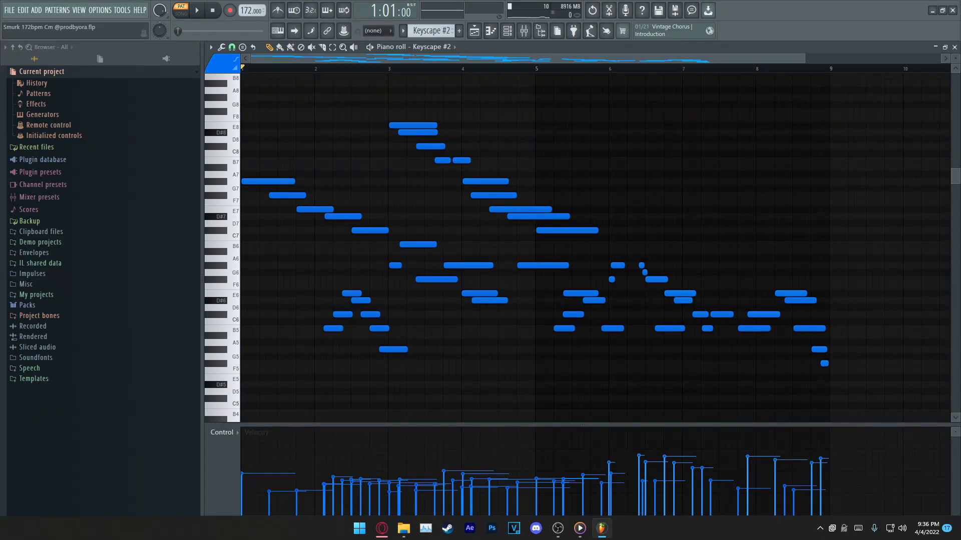
Step: In the playlist, select bars 1 to 8, leave only tracks 1 and 2 unmuted, and start song playback
key("F5")
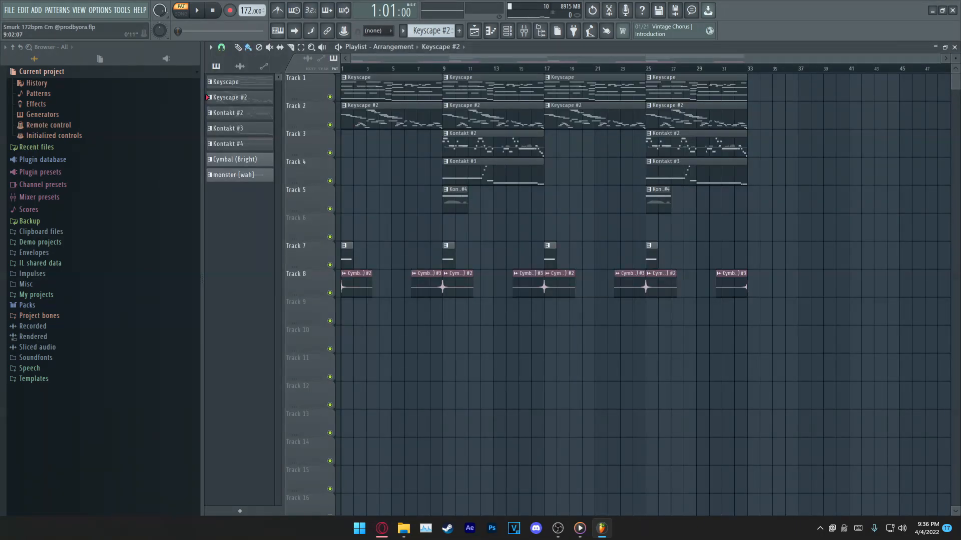
left_click_drag(342, 69, 442, 69)
key("l")
right_click(330, 125)
left_click(329, 97)
scroll(351, 91, "up", 3)
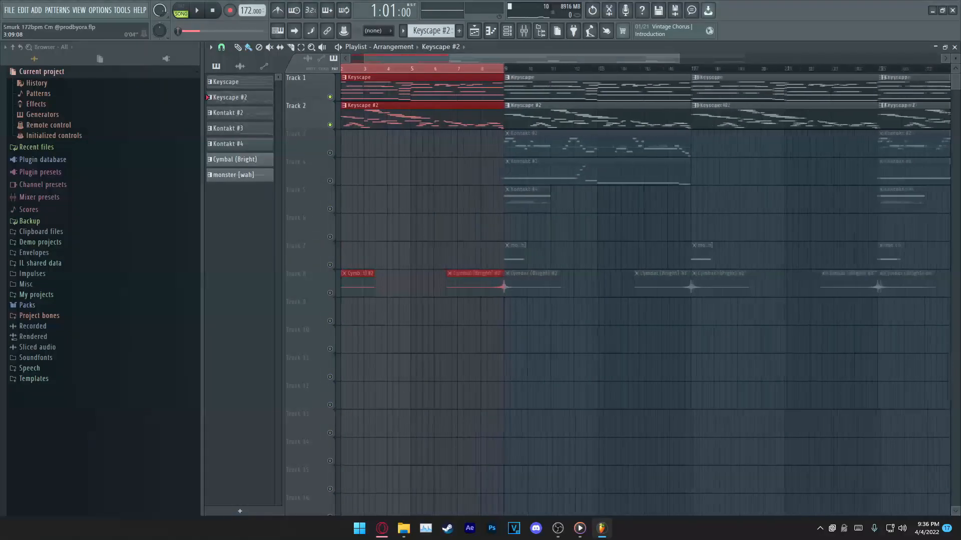
key("space")
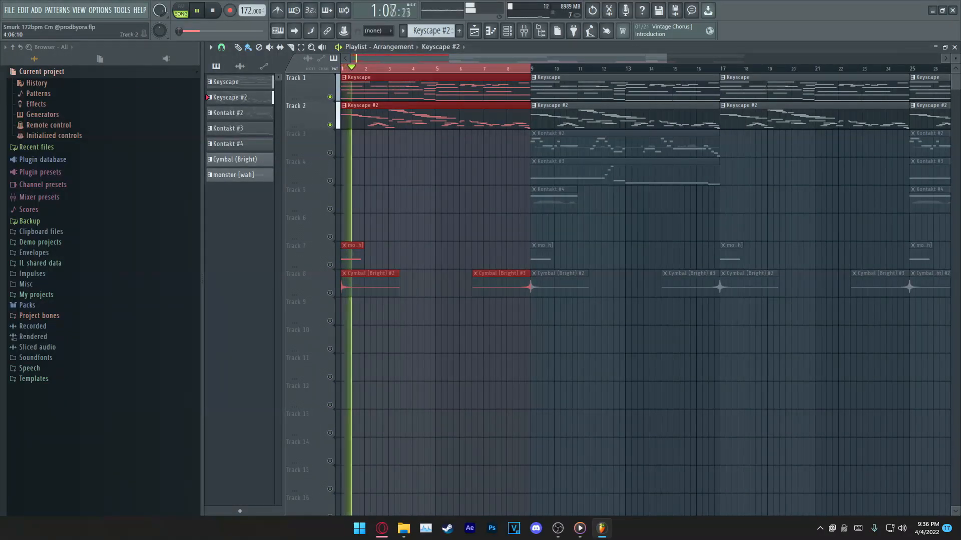
Step: Follow the Keyscape #2 notes in the piano roll during playback, return to the playlist and stop playback
key("F7")
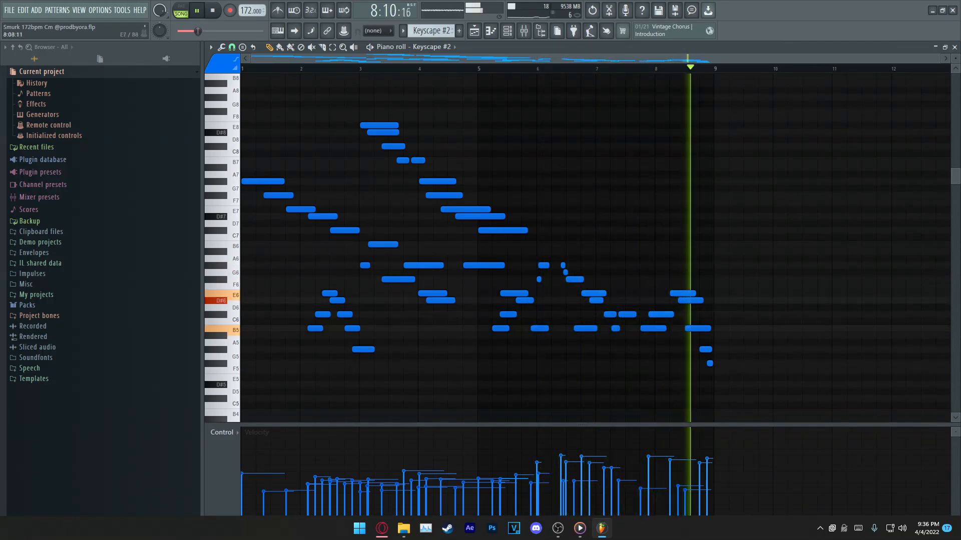
scroll(740, 295, "down", 3)
scroll(730, 158, "up", 3)
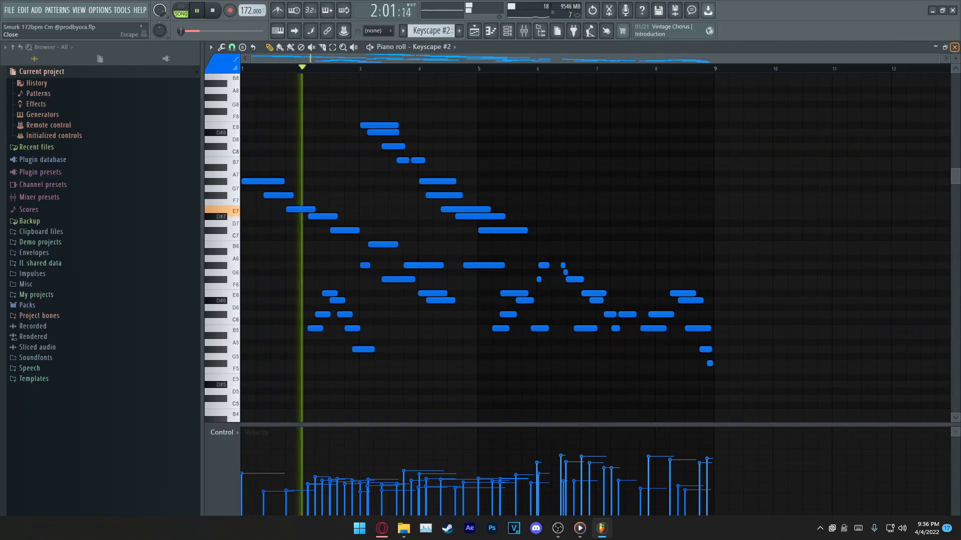
key("F5")
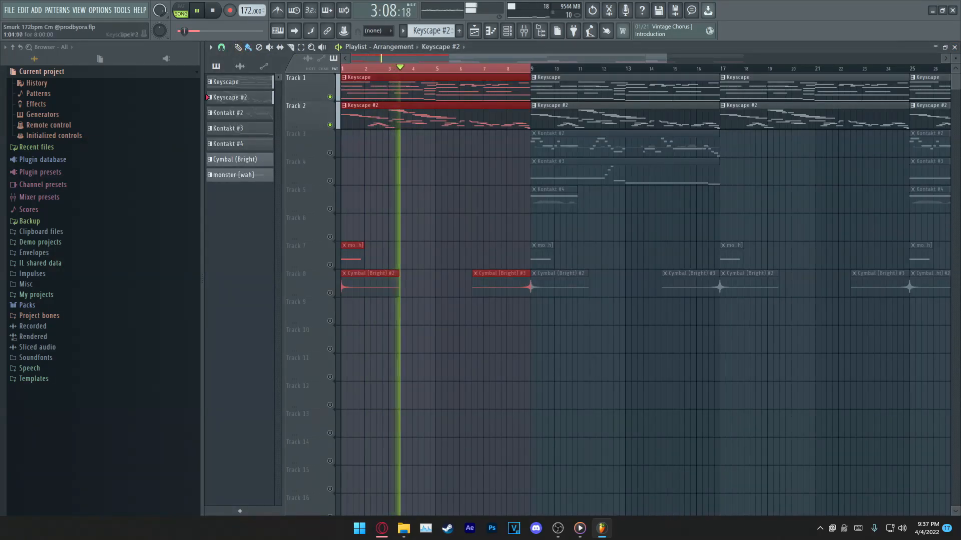
key("space")
Step: Reopen the Keyscape #2 clip from track 2 and examine its descending high melody and the lower counter-melody notes
double_click(436, 116)
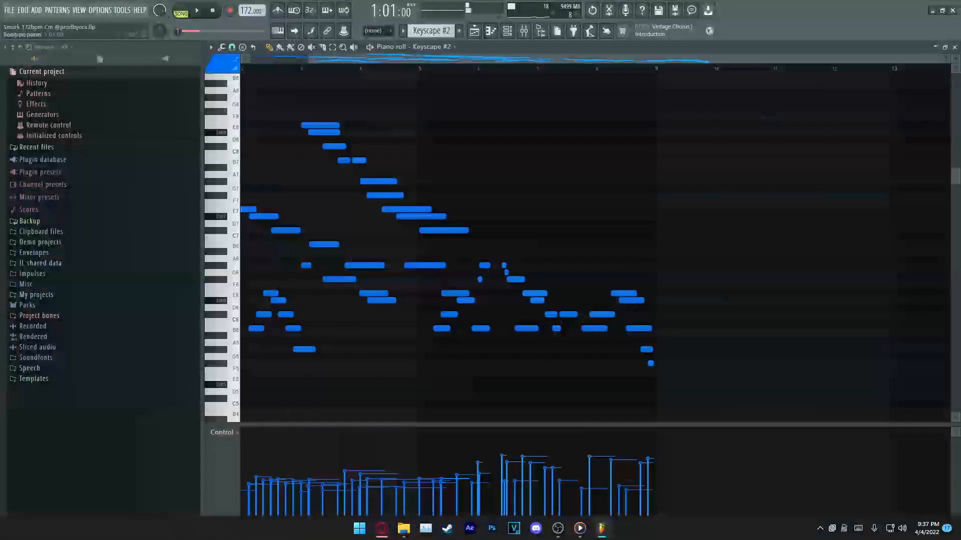
left_click_drag(440, 59, 382, 58)
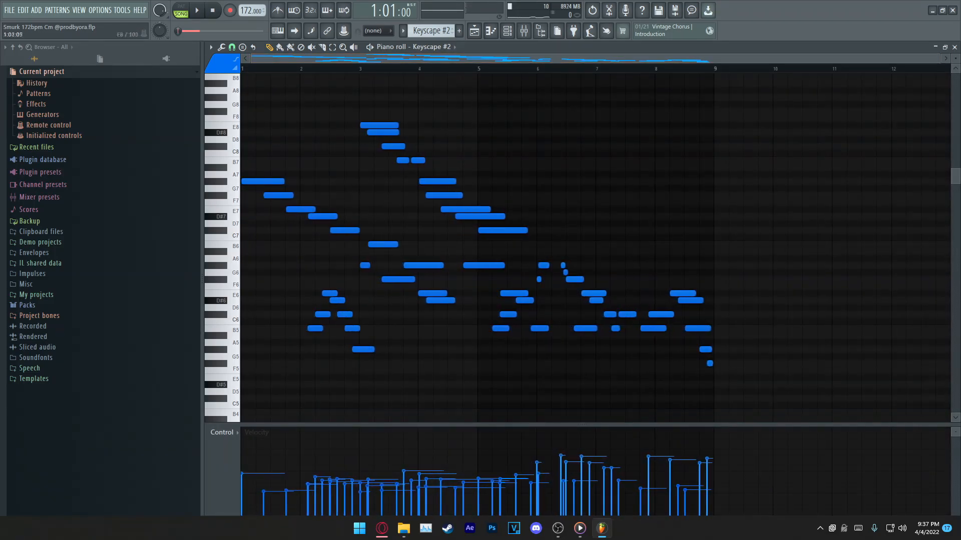
left_click_drag(243, 132, 725, 356)
scroll(725, 356, "up", 3)
left_click(294, 252, "ctrl")
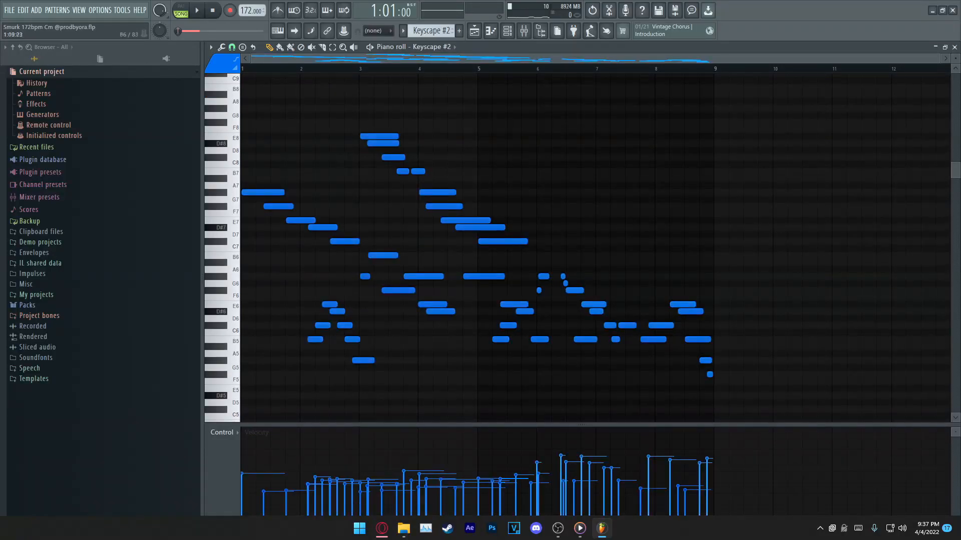
left_click_drag(295, 253, 455, 384)
left_click(370, 291, "ctrl")
left_click_drag(268, 294, 749, 422)
left_click(727, 328, "ctrl")
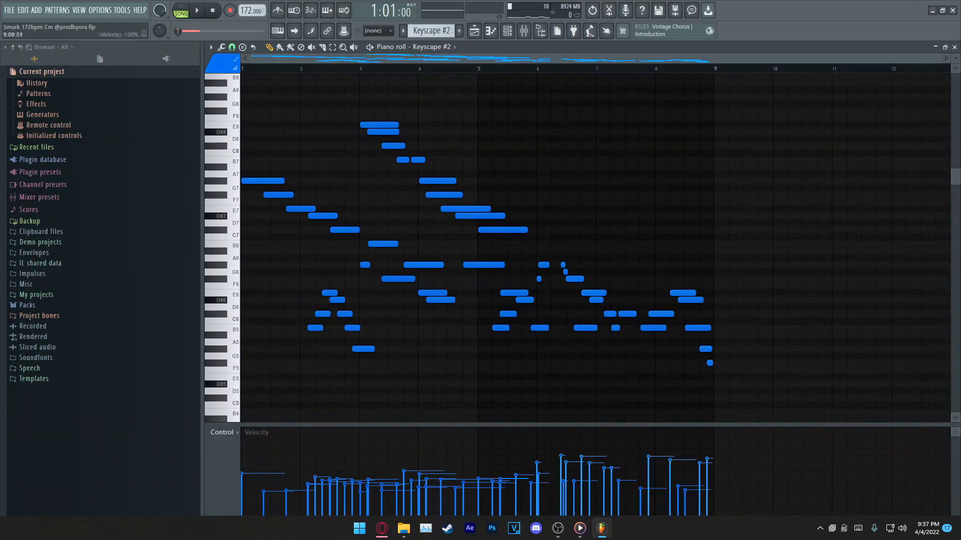
Step: Try flattening the velocities of all Keyscape #2 notes to about 39%, and undo the velocity edit
left_click_drag(716, 481, 244, 481)
mouse_move(545, 481)
left_mouse_down()
mouse_move(950, 481)
mouse_move(242, 481)
left_mouse_up()
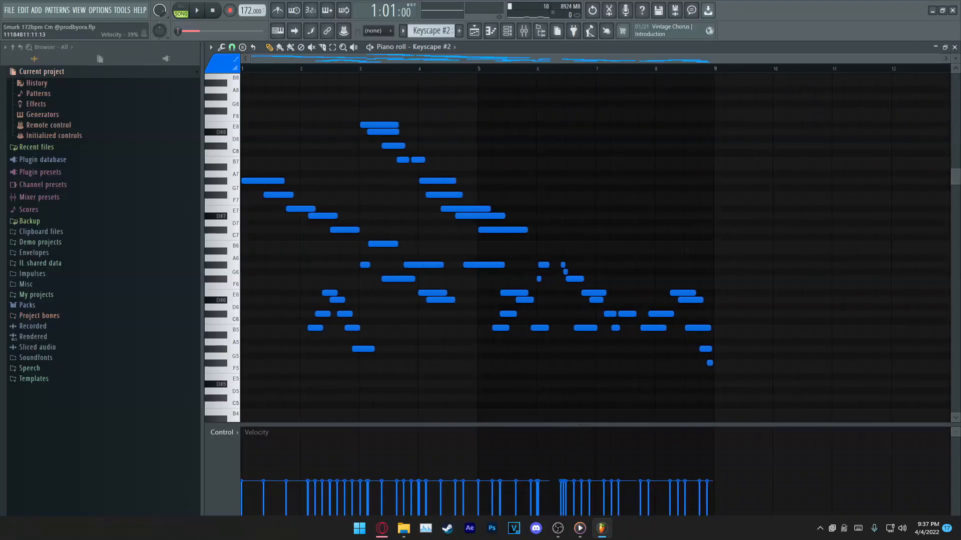
key("ctrl+z")
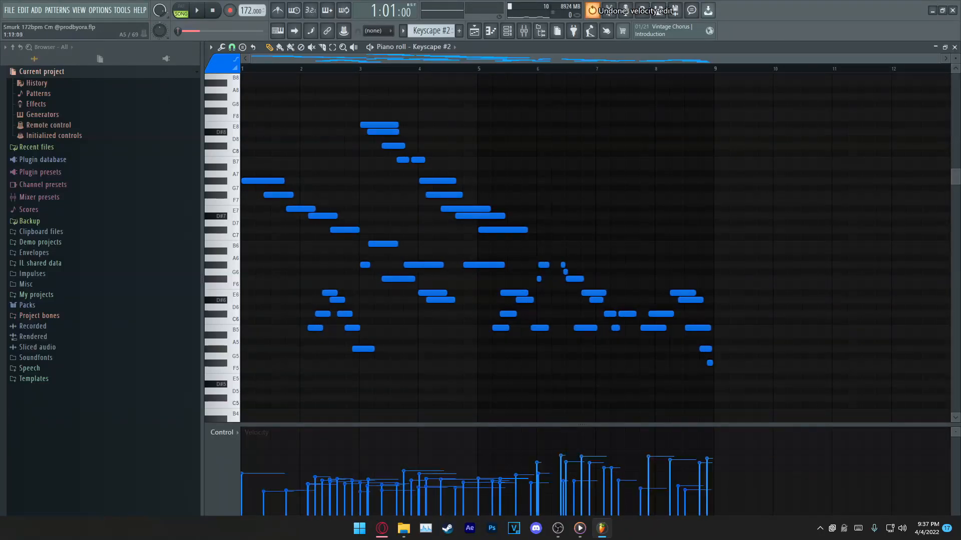
left_click_drag(303, 283, 371, 359)
left_click(389, 321)
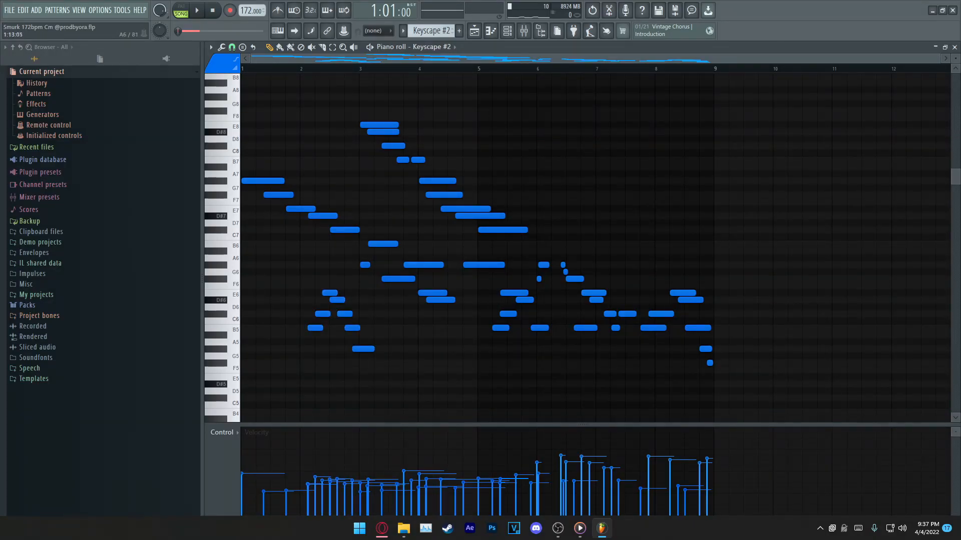
Step: Try randomizing the Keyscape #2 note velocities with a bipolar velocity level, and undo back to the original velocities
key("alt+r")
key("Escape")
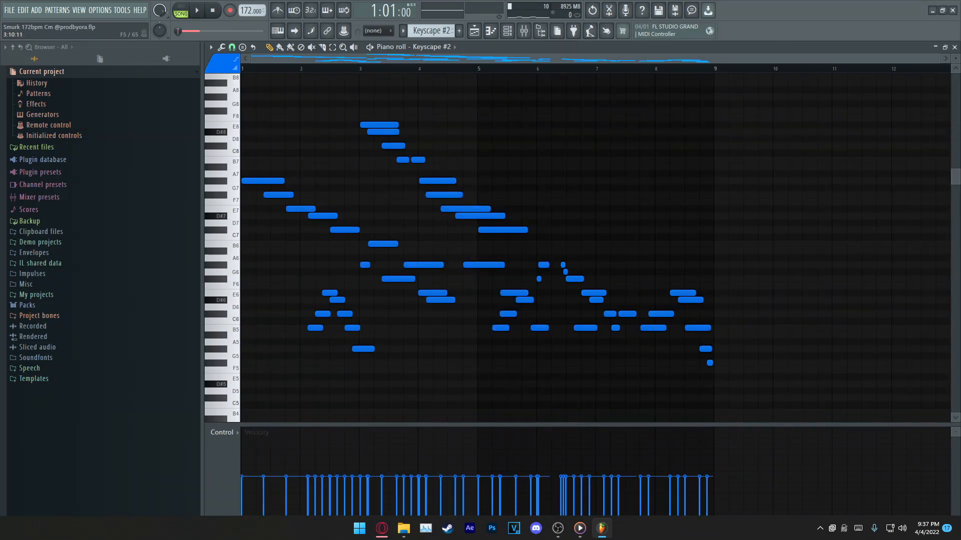
key("alt+r")
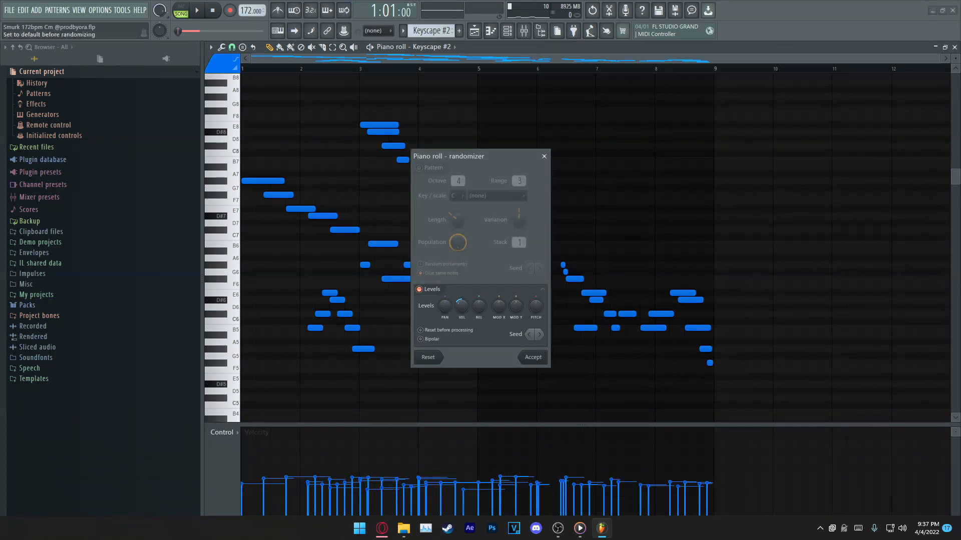
left_click(421, 339)
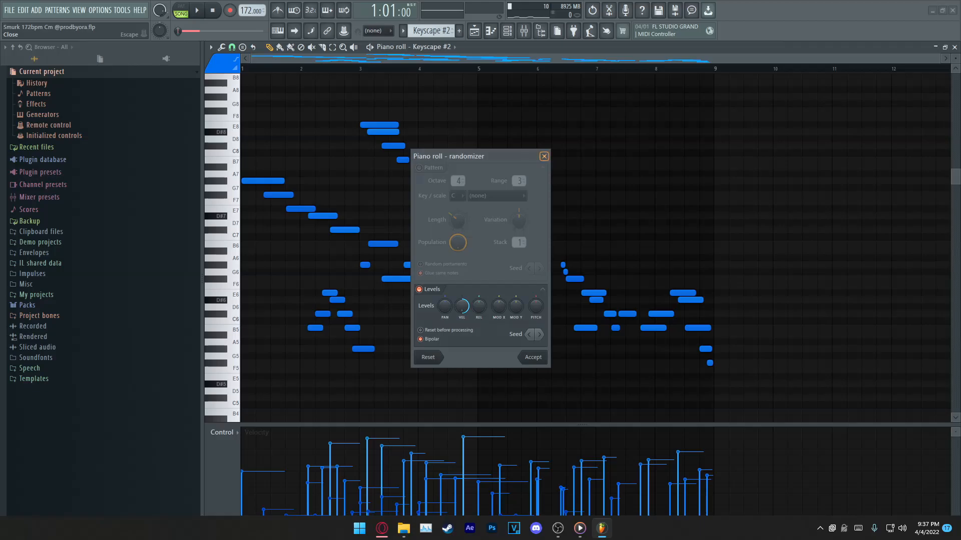
left_click(544, 156)
key("ctrl+z")
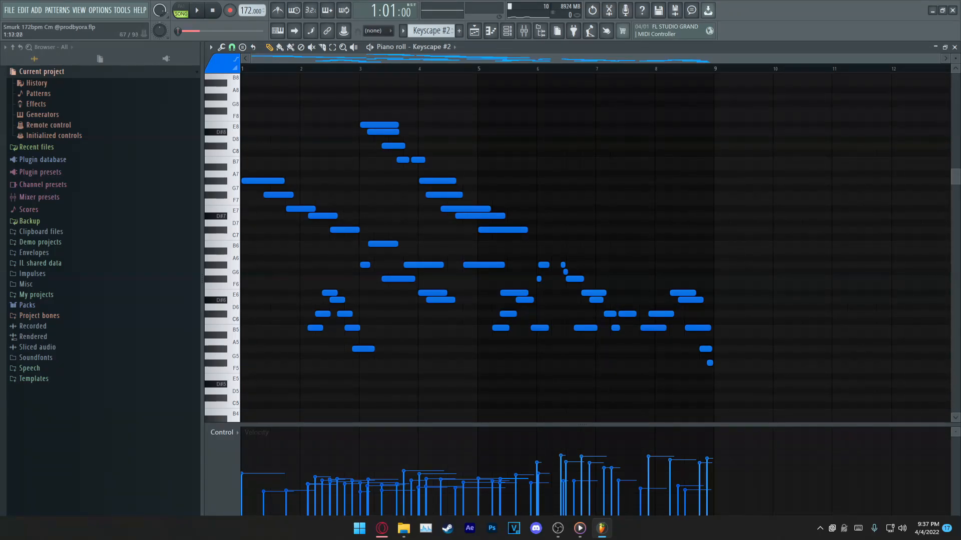
scroll(575, 250, "up", 3)
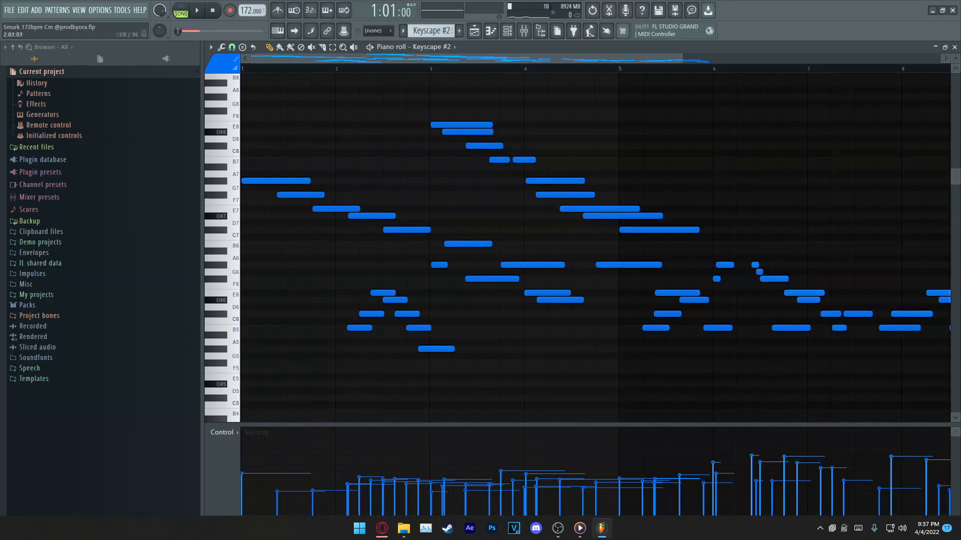
Step: Examine the full Keyscape #2 note layout and highlight the lower counter-melody run in bars 2 and 3
scroll(349, 152, "down", 3)
left_click_drag(270, 129, 749, 365)
left_click(325, 210, "ctrl")
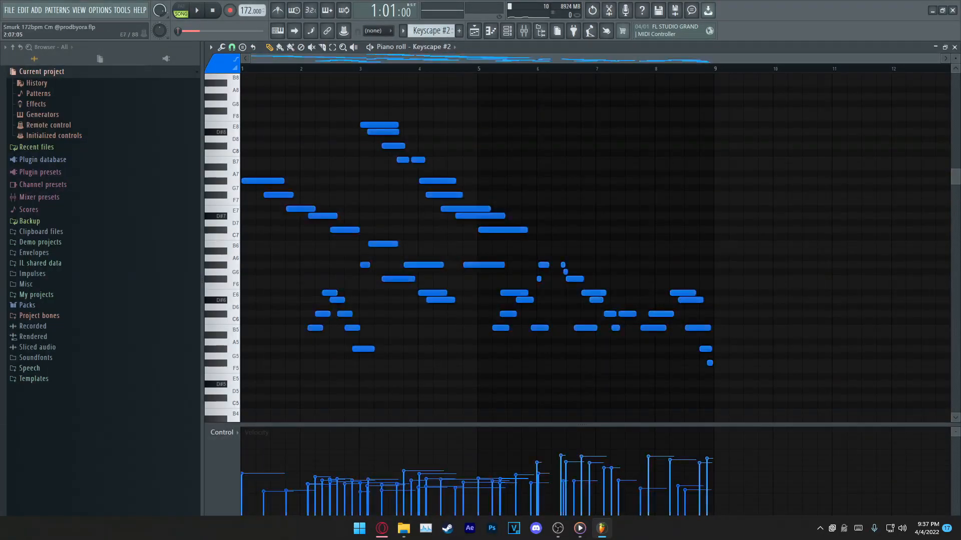
scroll(293, 116, "up", 3)
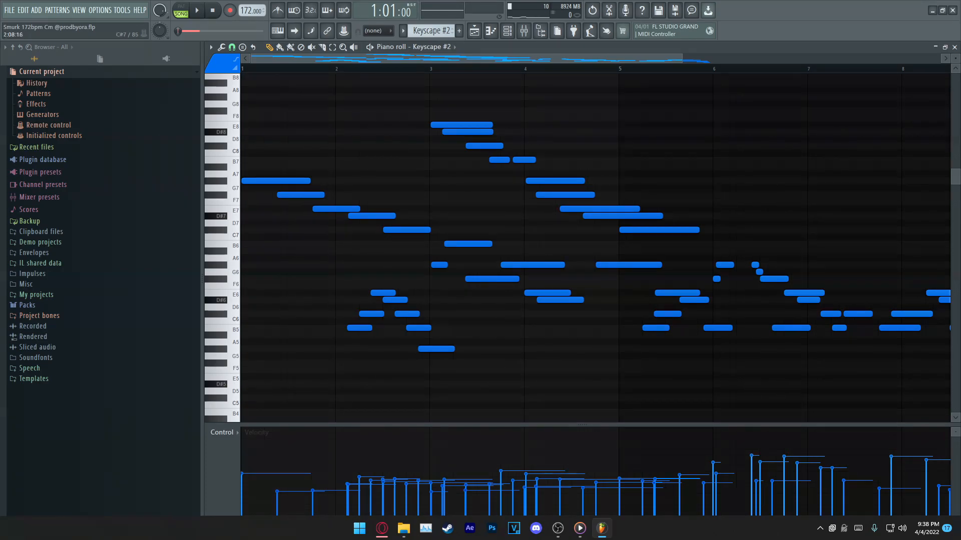
left_click_drag(369, 214, 436, 245)
left_click_drag(345, 294, 465, 380)
key("ctrl+d")
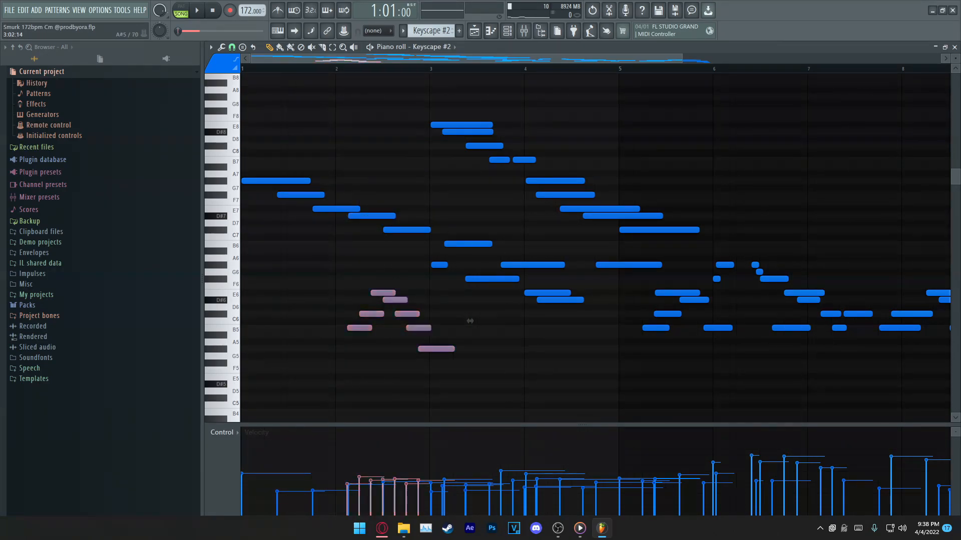
Step: Select the first high melody note at bar 1 of Keyscape #2 and raise its velocity slightly
scroll(472, 78, "down", 2)
scroll(275, 193, "up", 1)
left_click_drag(272, 188, 264, 216)
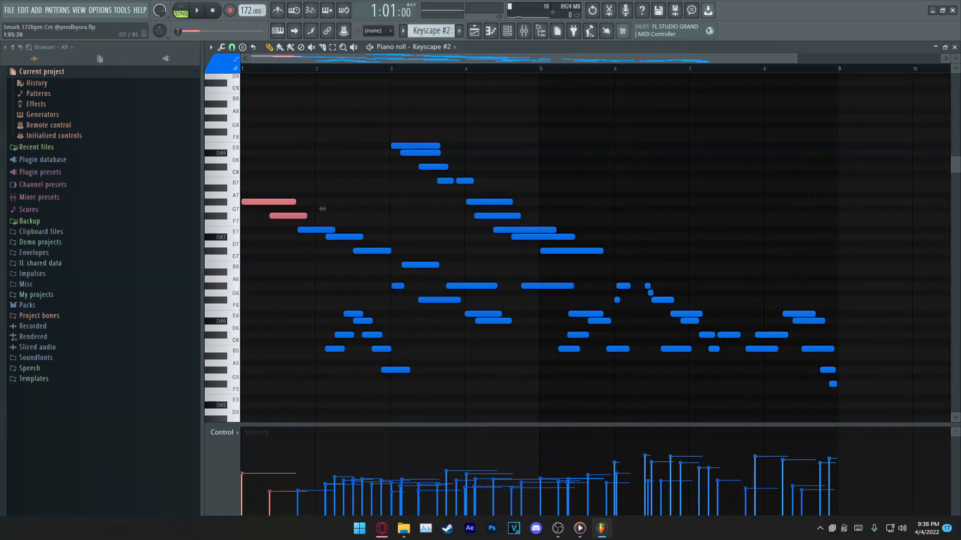
left_click(323, 209, "ctrl")
left_click(271, 202, "ctrl")
mouse_move(242, 475)
left_mouse_down()
mouse_move(242, 514)
mouse_move(242, 471)
left_mouse_up()
Step: Play Keyscape #2 from the start to hear the opening note's velocity, clear the note selection and stop playback
key("space")
key("space")
key("space")
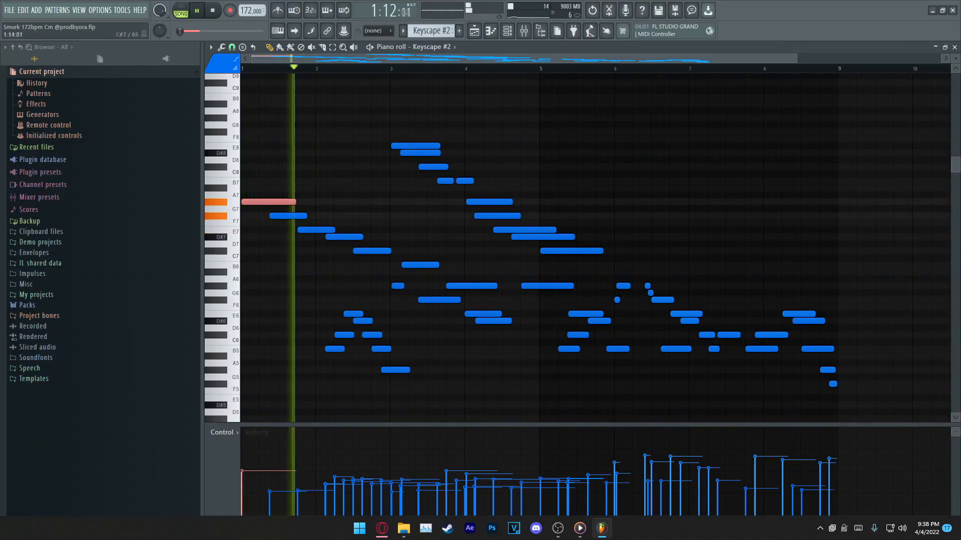
key("ctrl+z")
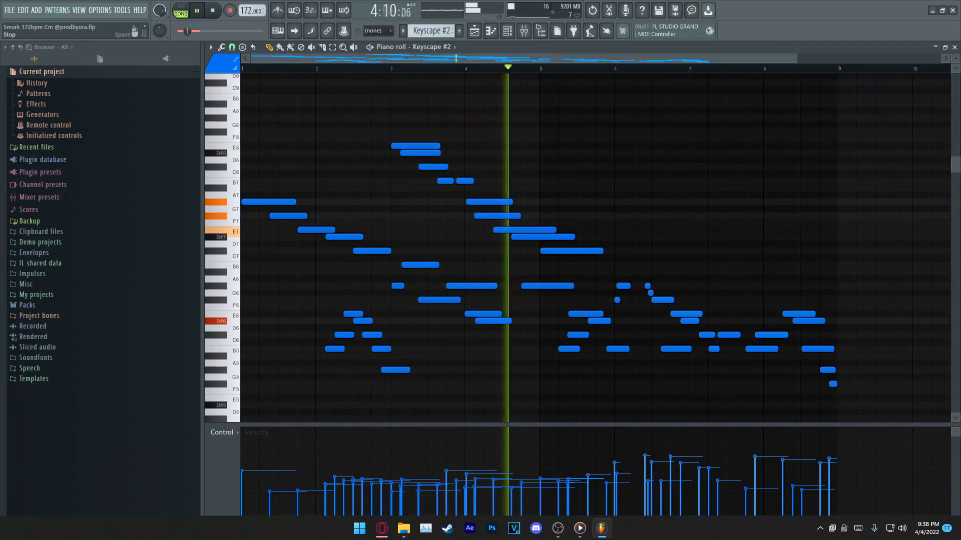
key("space")
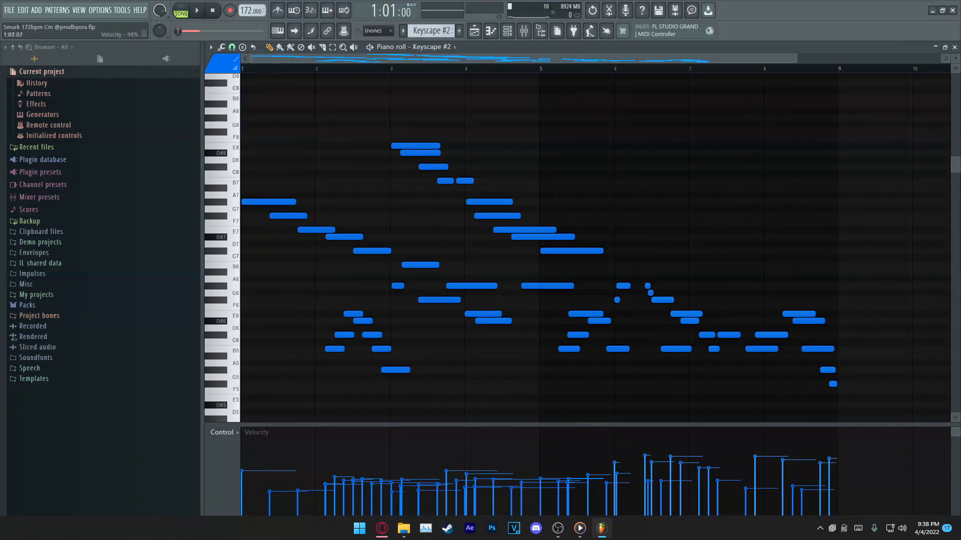
Step: Try levelling the velocities of the two short notes at the start of bar 6 to the same value
scroll(596, 248, "down", 1)
scroll(596, 248, "up", 1)
scroll(596, 249, "right", 1)
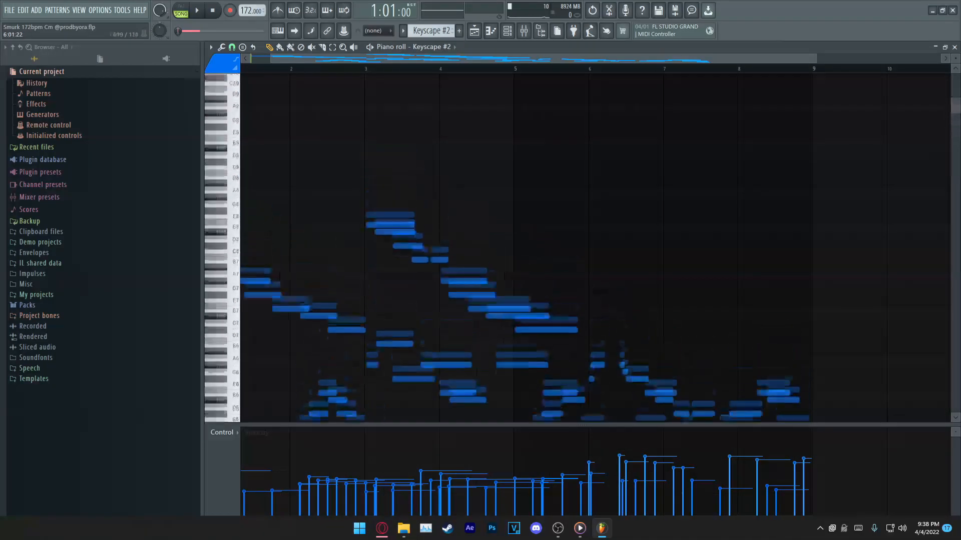
scroll(601, 250, "up", 5)
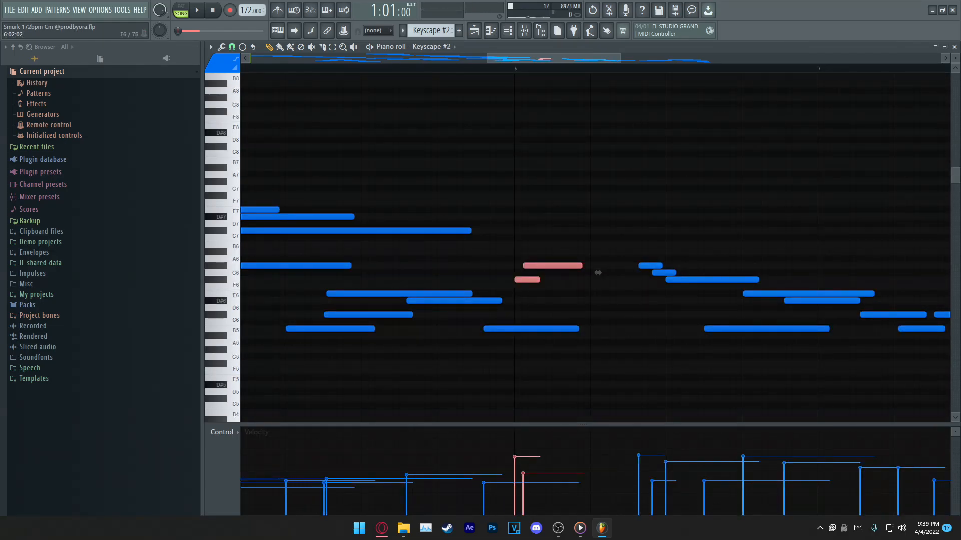
key("ctrl+d")
mouse_move(552, 273)
left_mouse_down()
mouse_move(532, 266)
mouse_move(514, 296)
left_mouse_up()
left_click_drag(514, 454, 527, 454)
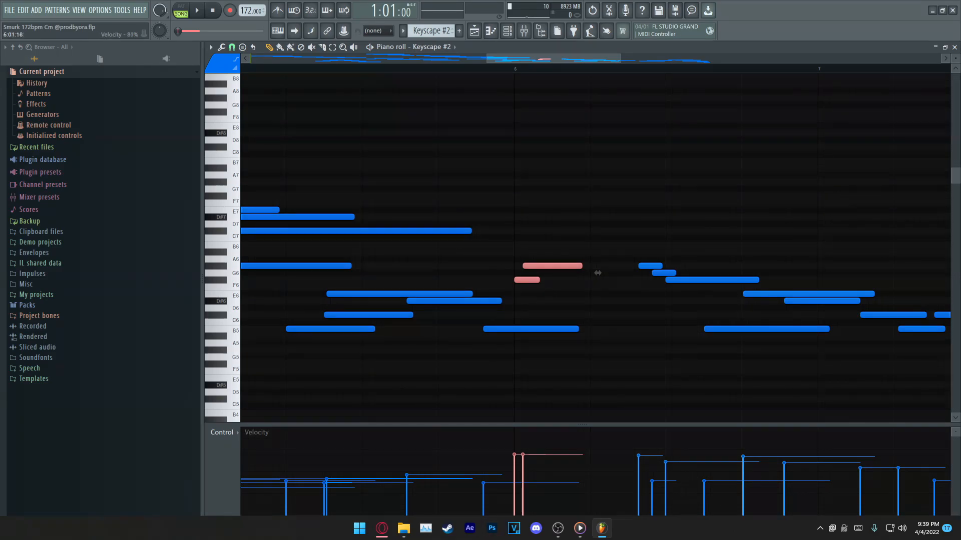
Step: Audition the passage around bar 6 with the levelled velocities, undo the velocity edit and play it again for comparison
key("space")
key("space")
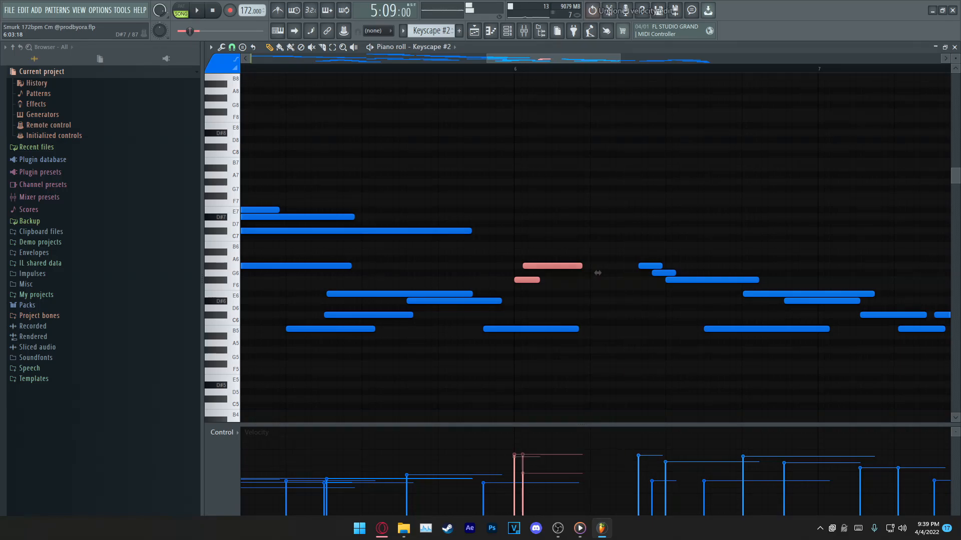
key("ctrl+d")
key("space")
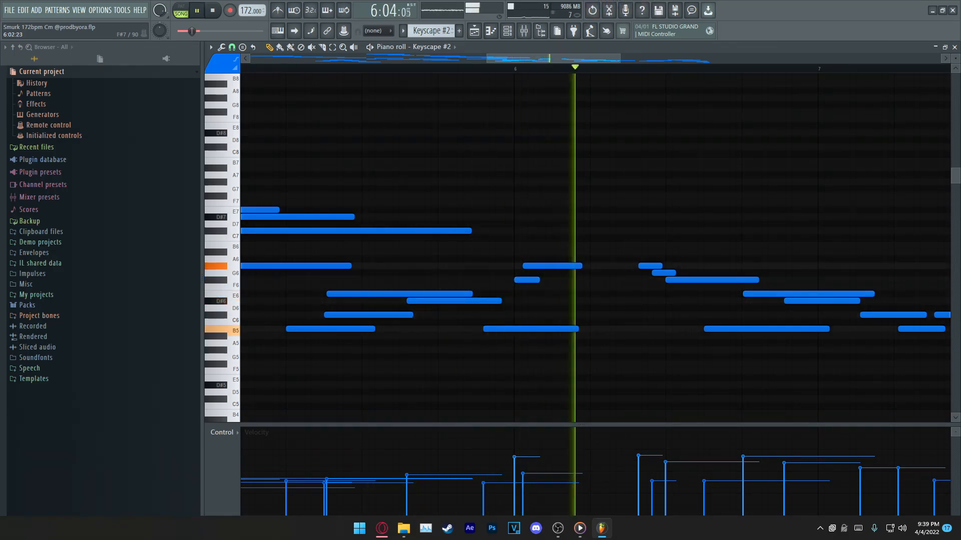
Step: Try raising the velocities of the bar 6 note pair, audition the passage, and undo the velocity edit
key("space")
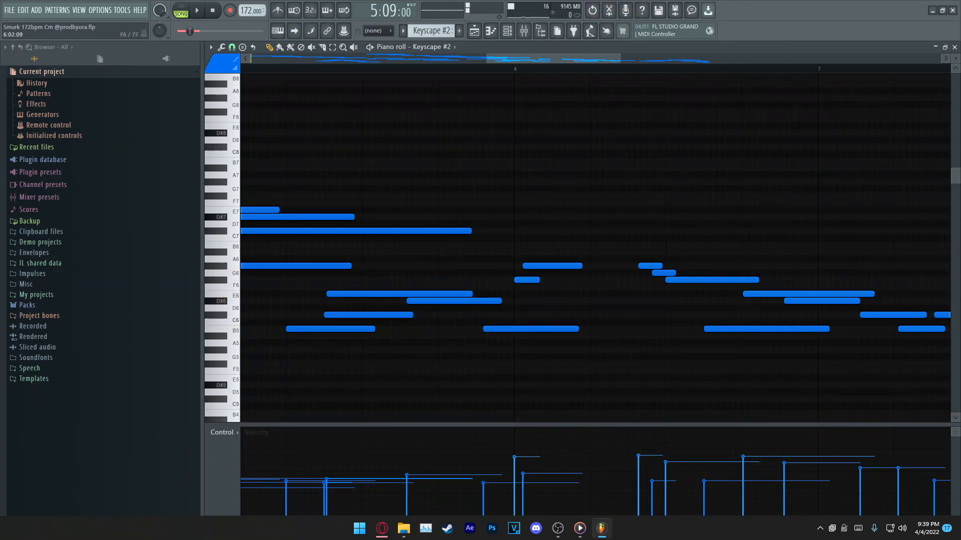
left_click_drag(505, 254, 598, 280)
left_click(515, 447)
key("space")
key("space")
key("ctrl+z")
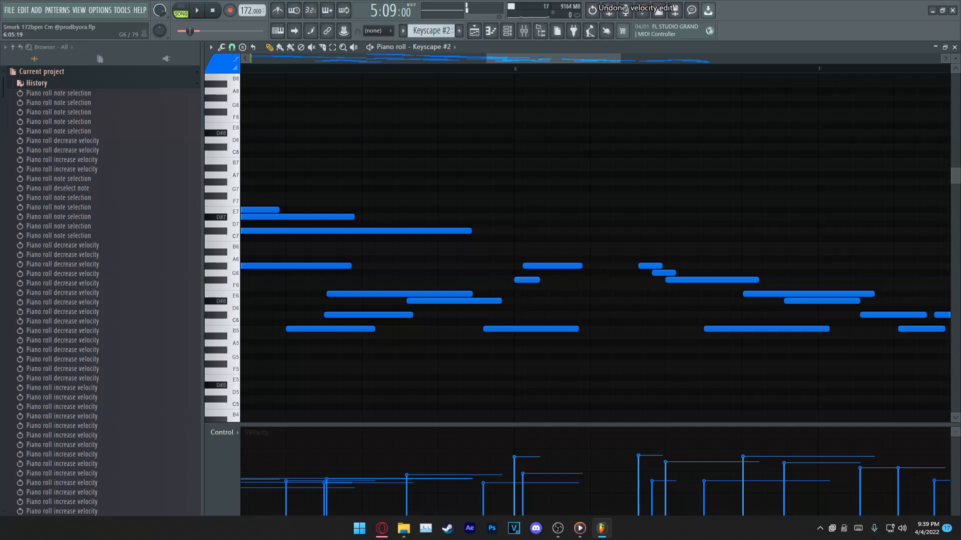
Step: Collapse the current project folder in the browser and review the whole Keyscape #2 melody across bars 1 to 8
scroll(473, 235, "down", 3)
left_click(42, 71)
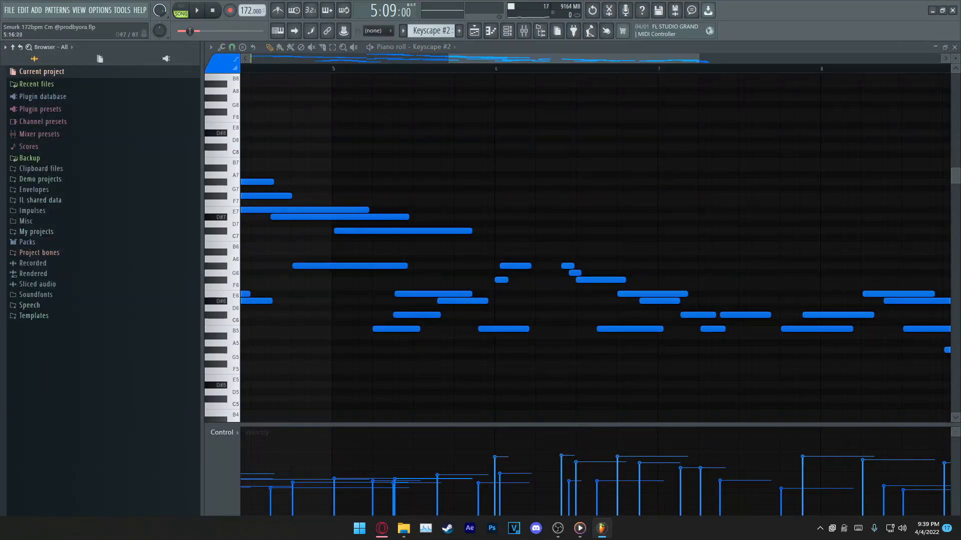
scroll(500, 245, "down", 1)
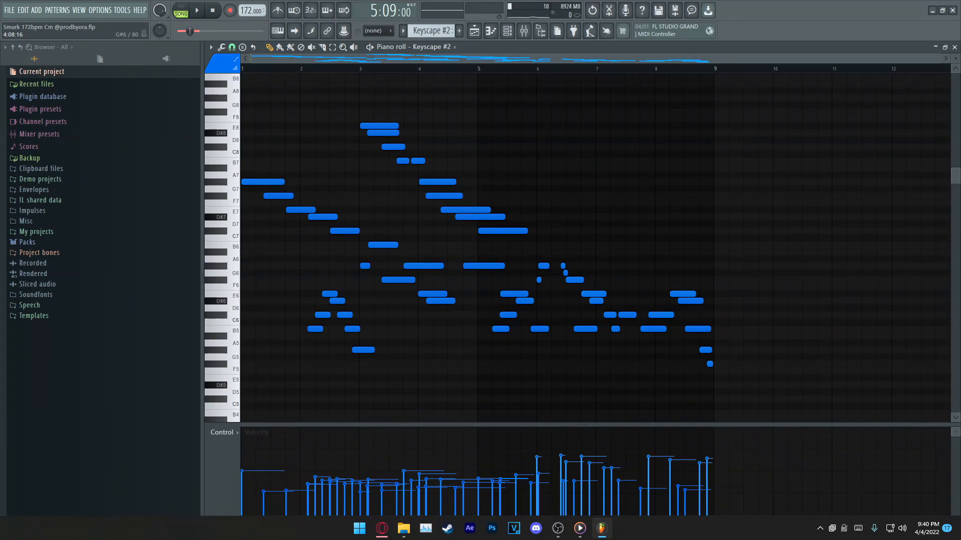
scroll(365, 306, "up", 1)
scroll(365, 306, "down", 1)
scroll(299, 189, "up", 1)
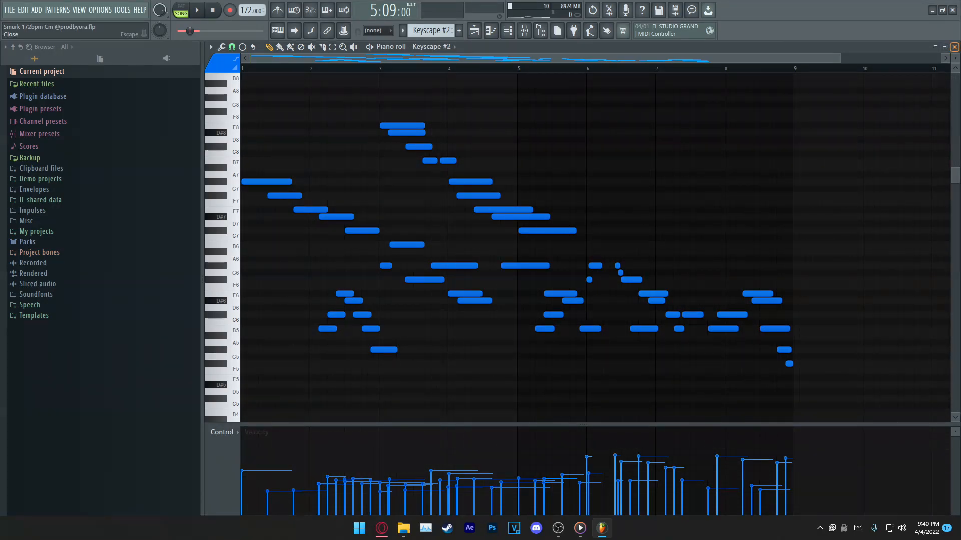
Step: Return to the playlist, open the Kontakt #2 clip from track 3 and examine its lead melody notes
left_click(955, 46)
double_click(555, 142)
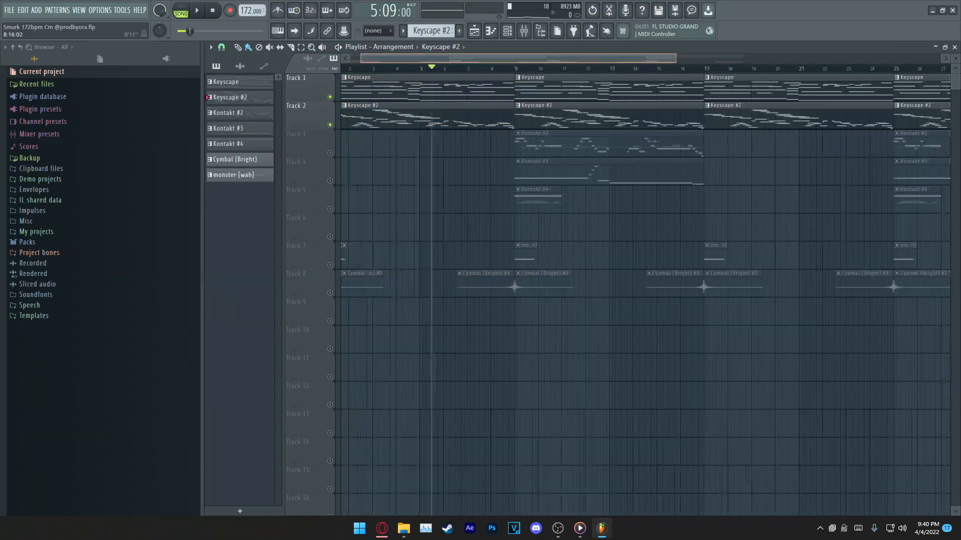
scroll(460, 182, "up", 2)
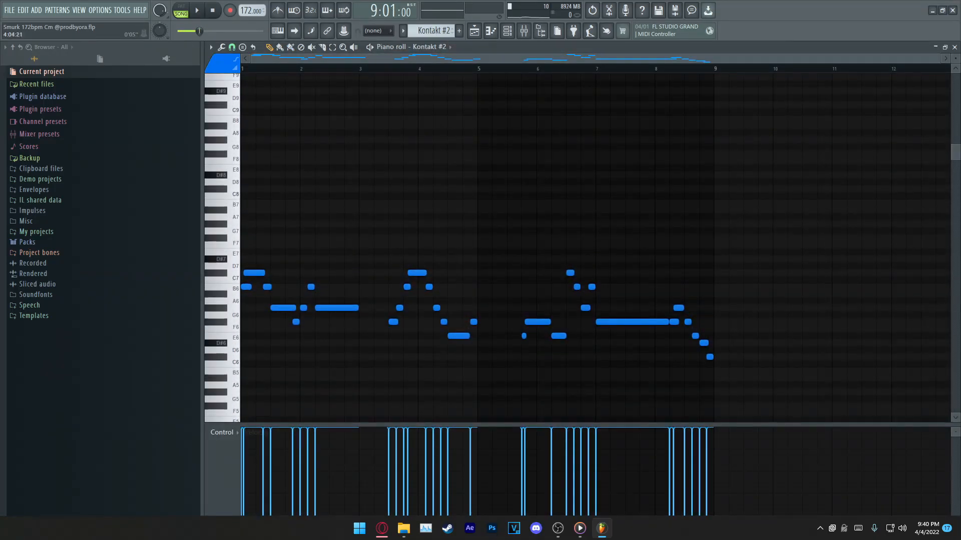
left_click_drag(360, 236, 716, 387)
left_click(729, 315, "ctrl")
Step: Open the Kontakt #2 instrument and view the distorted presets of Evolution Infinity, keeping Tap Faster Lead loaded
right_click(432, 47)
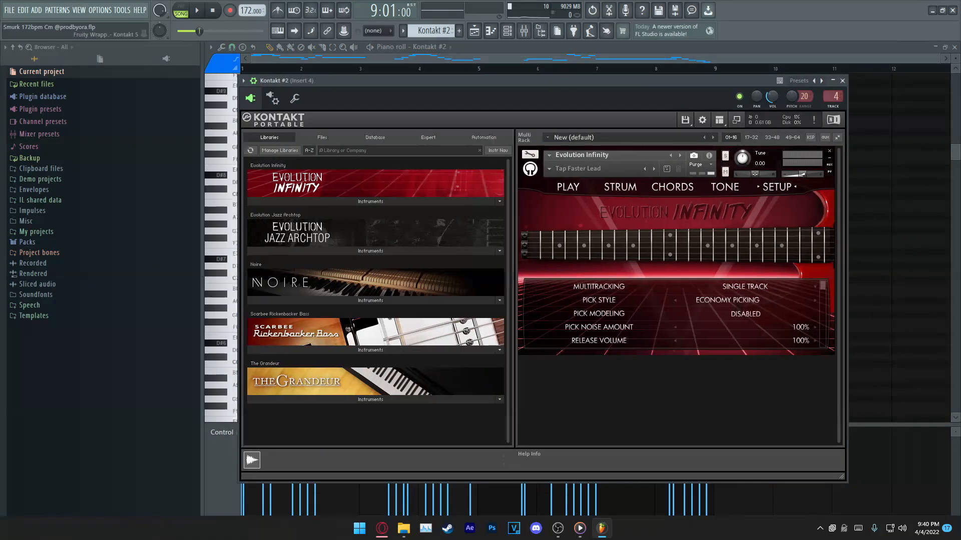
left_click_drag(480, 81, 491, 92)
left_click(560, 180)
mouse_move(576, 198)
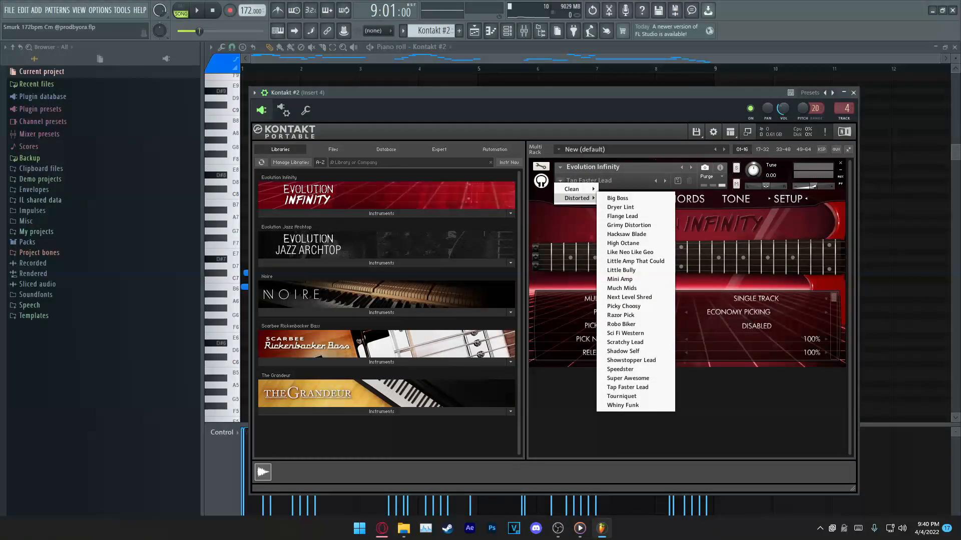
left_click(688, 174)
left_click_drag(551, 93, 552, 85)
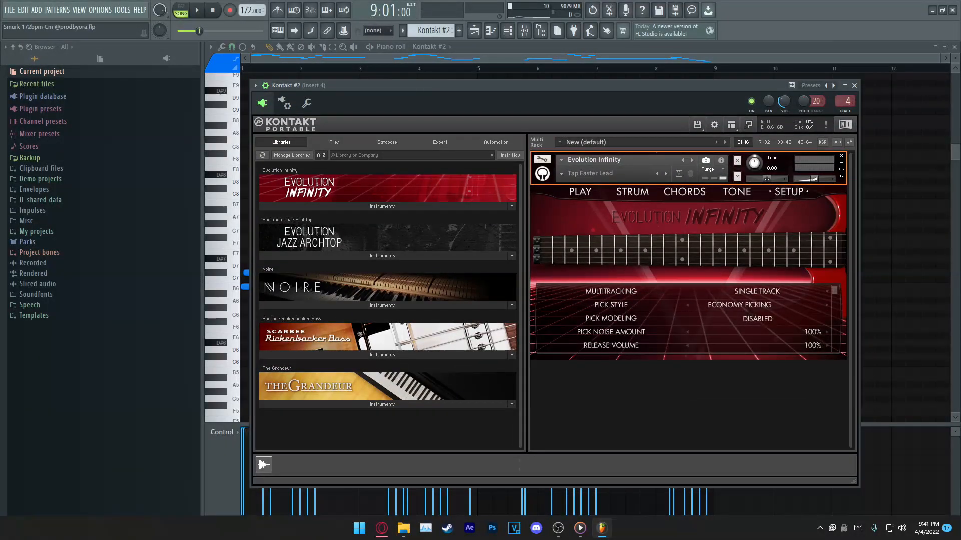
Step: Find the auto fret noise volume in Evolution Infinity's setup settings and set it to about 50%
scroll(685, 318, "down", 15)
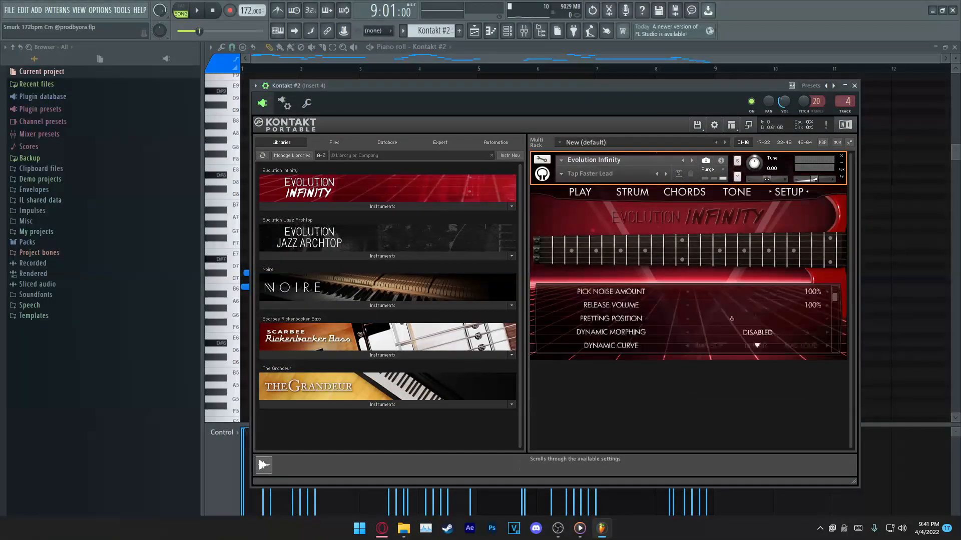
scroll(686, 318, "up", 1)
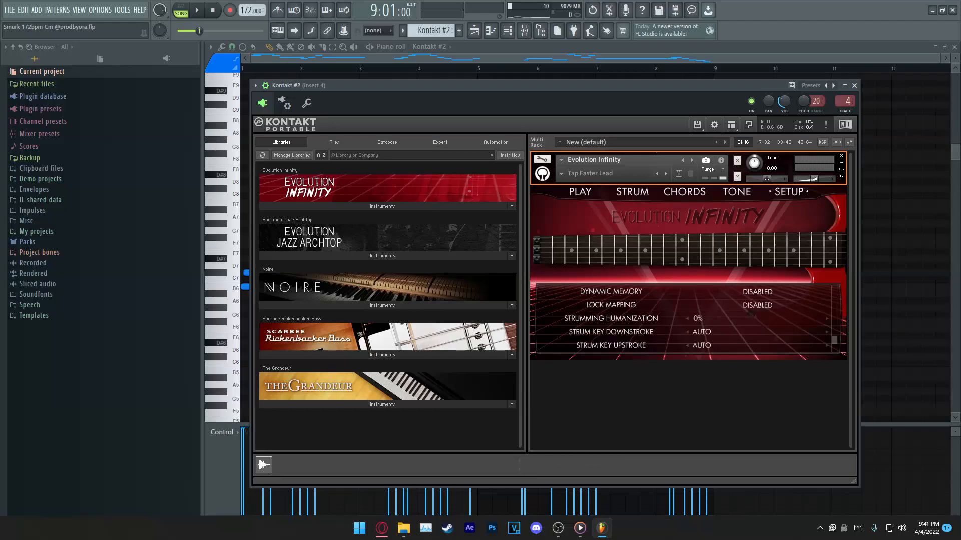
scroll(685, 318, "up", 4)
left_click_drag(698, 332, 754, 333)
left_click_drag(646, 86, 675, 83)
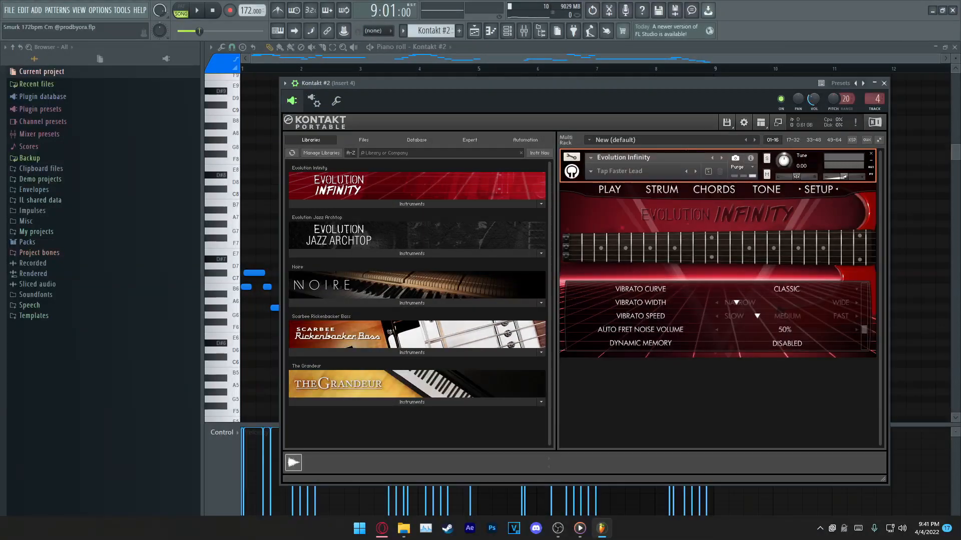
scroll(701, 319, "down", 2)
scroll(700, 318, "up", 2)
scroll(701, 318, "down", 1)
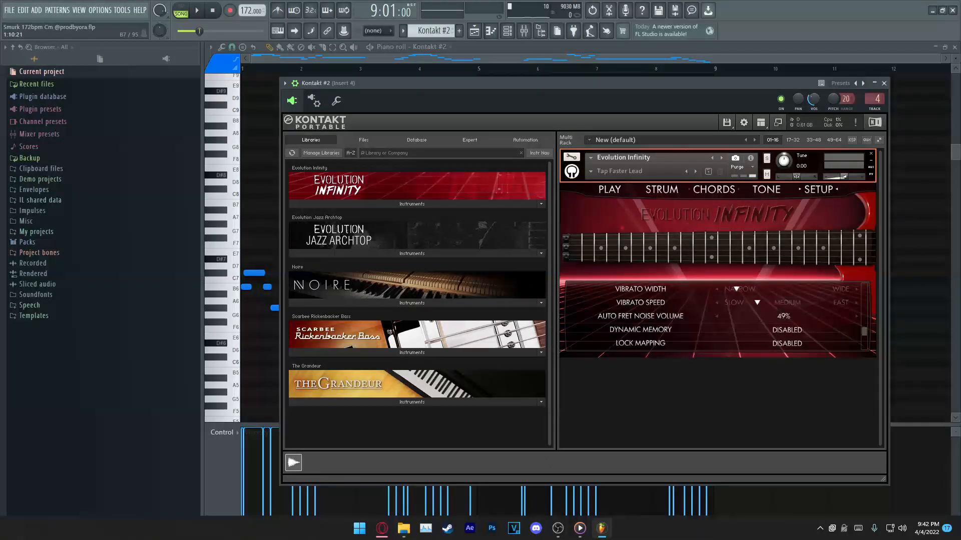
Step: Compare the auto fret noise volume at 0% and 100% by playing a test note at each setting
key("e")
left_click_drag(783, 317, 729, 316)
key("e")
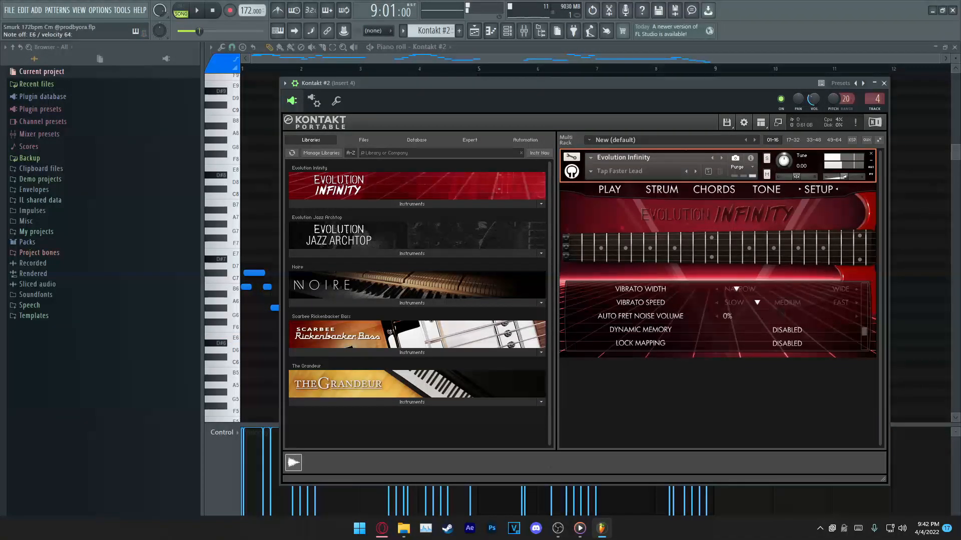
left_click_drag(727, 316, 846, 316)
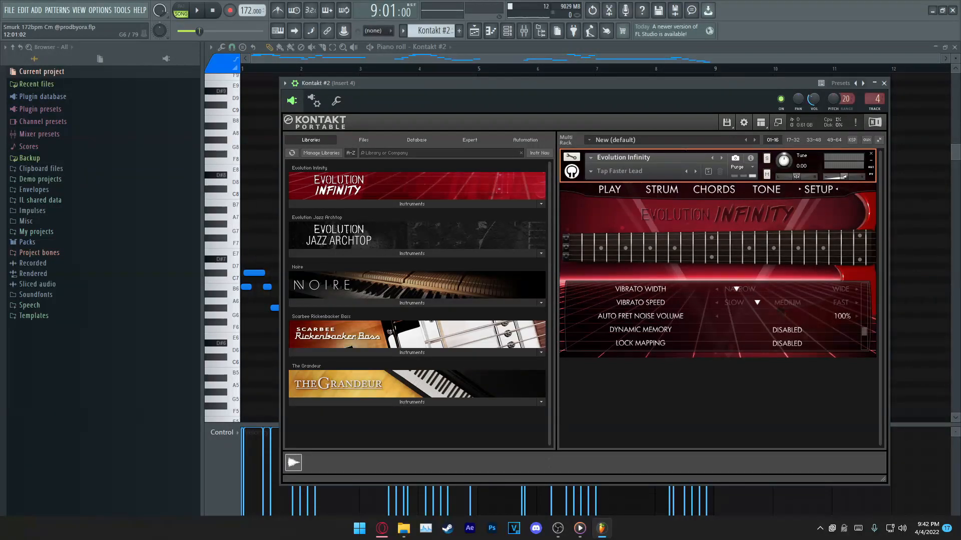
key("e")
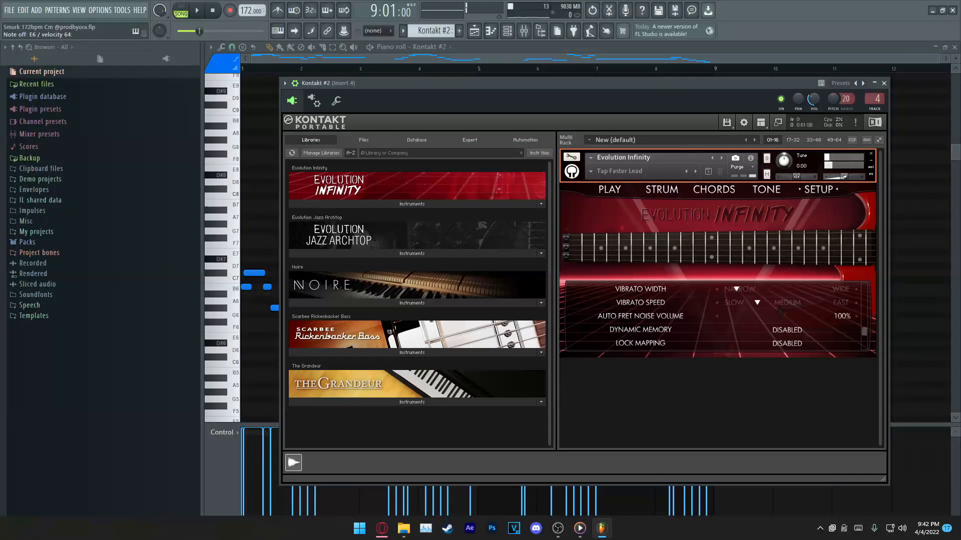
Step: Set the auto fret noise volume to 0%, audition a test note and close the Kontakt #2 instrument
left_click_drag(842, 316, 726, 316)
key("e")
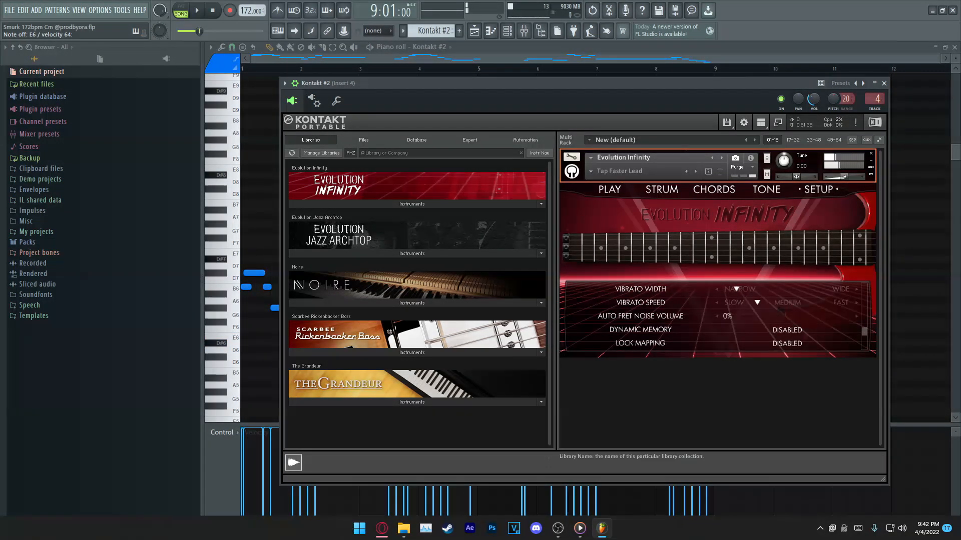
scroll(711, 316, "up", 5)
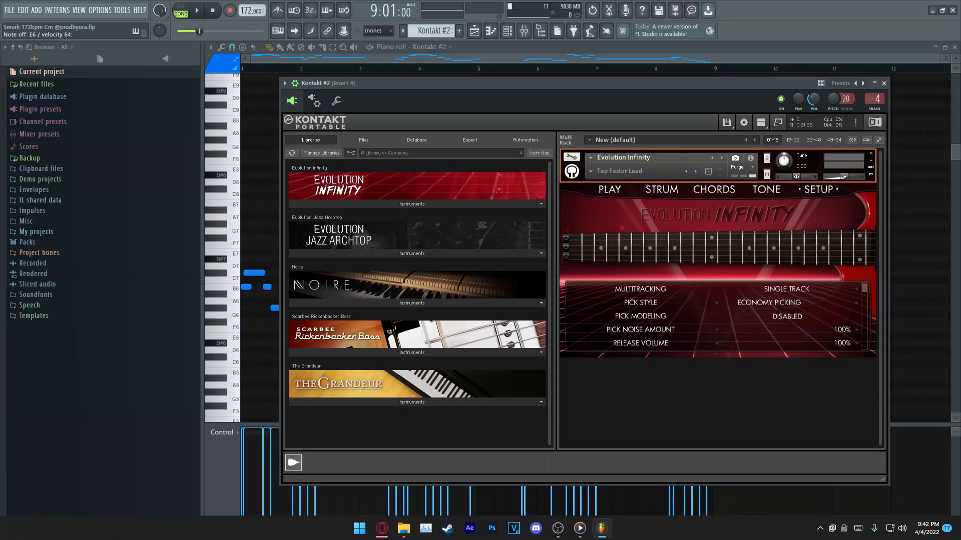
left_click(884, 83)
Step: Play the Kontakt #2 pattern on its own from the piano roll and stop playback
scroll(576, 250, "down", 1)
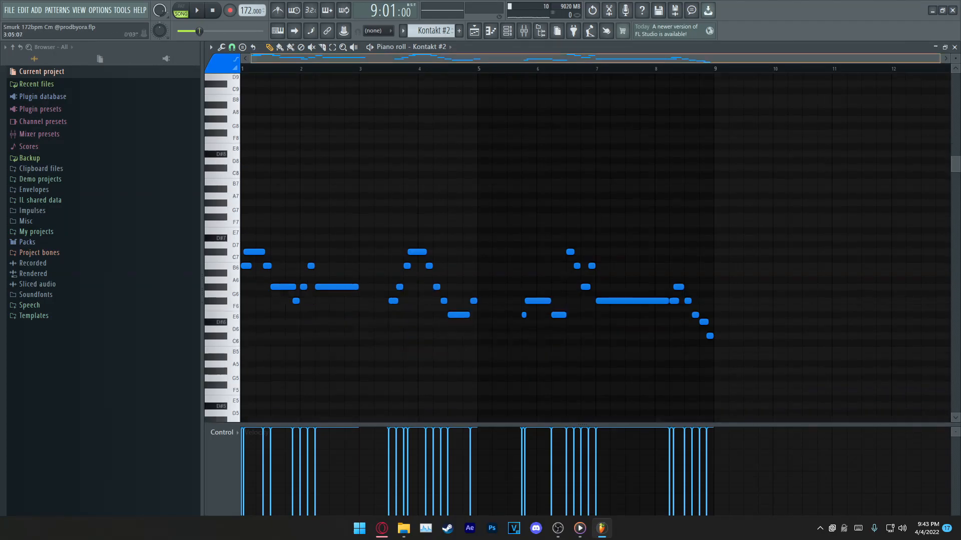
key("space")
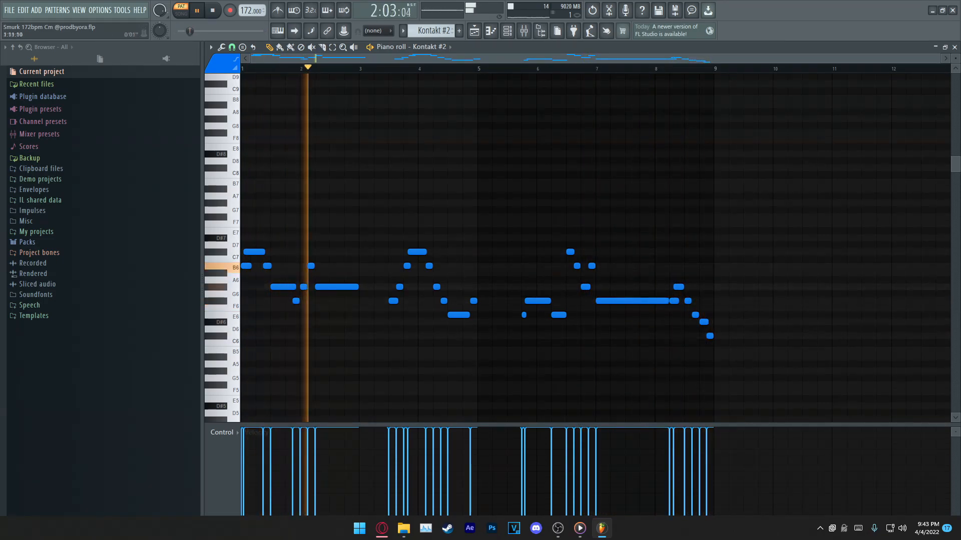
key("space")
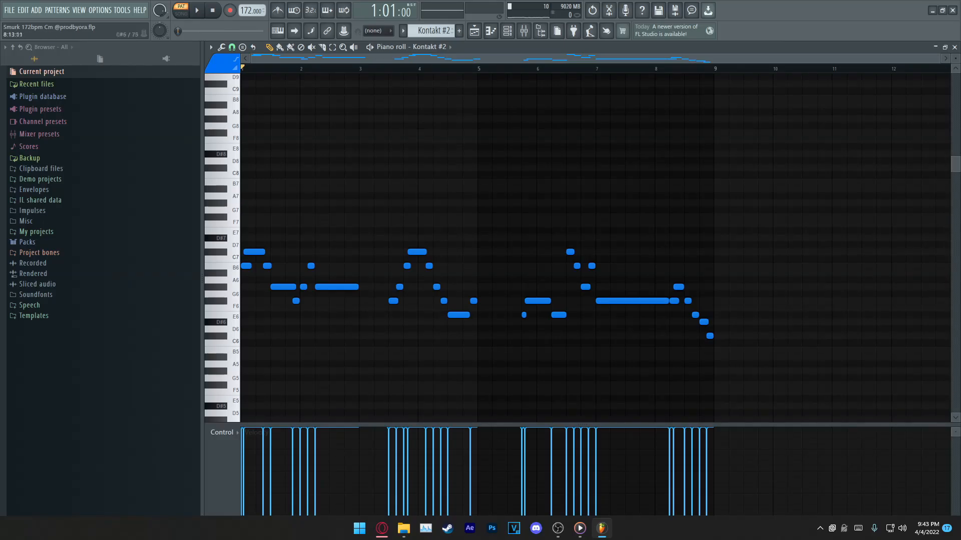
Step: Show the channel pitch events of Kontakt #2 below its notes in place of the velocities
left_click(221, 433)
left_click(334, 484)
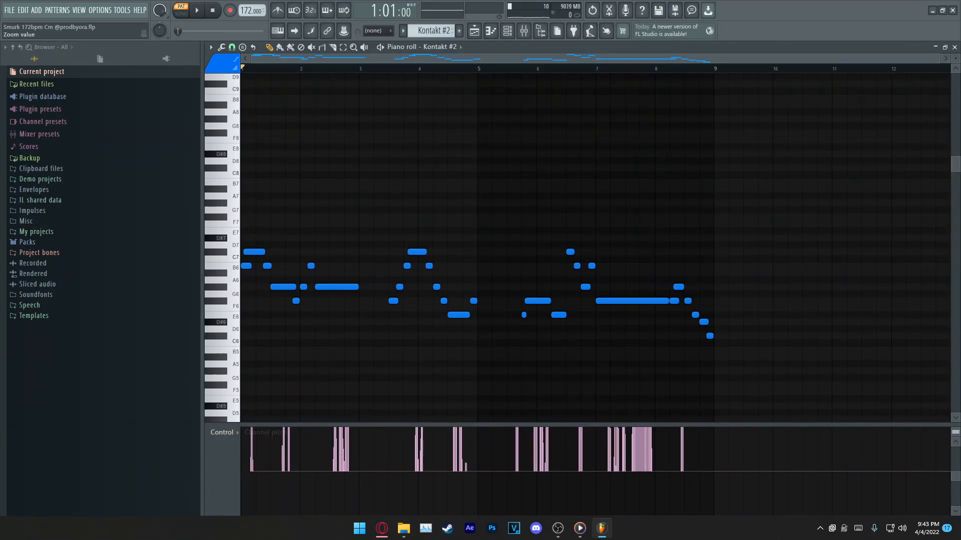
Step: Set the pitch bend range of the Kontakt #2 channel to 24 semitones
left_click_drag(955, 432, 956, 434)
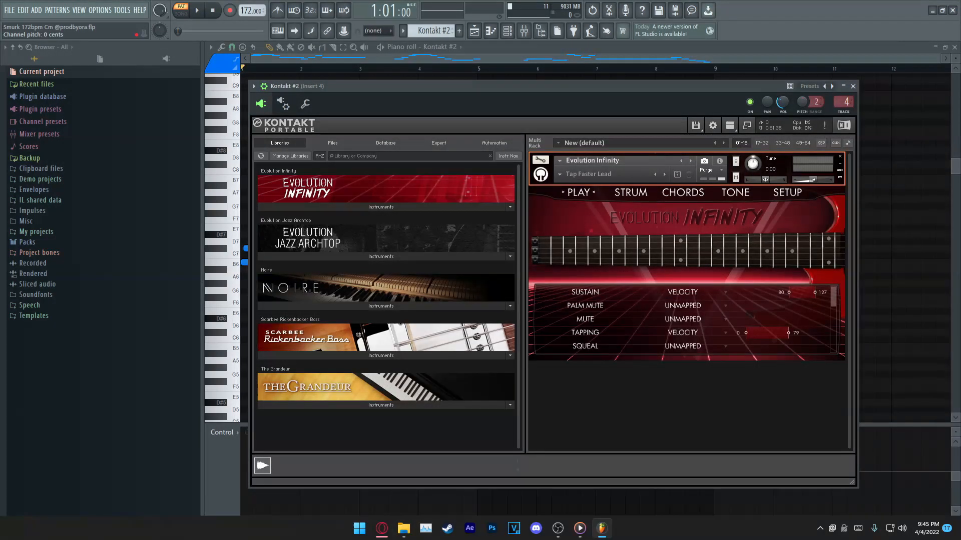
left_click(264, 86)
left_click(264, 86)
mouse_move(802, 102)
left_mouse_down()
mouse_move(802, 86)
mouse_move(815, 97)
left_mouse_up()
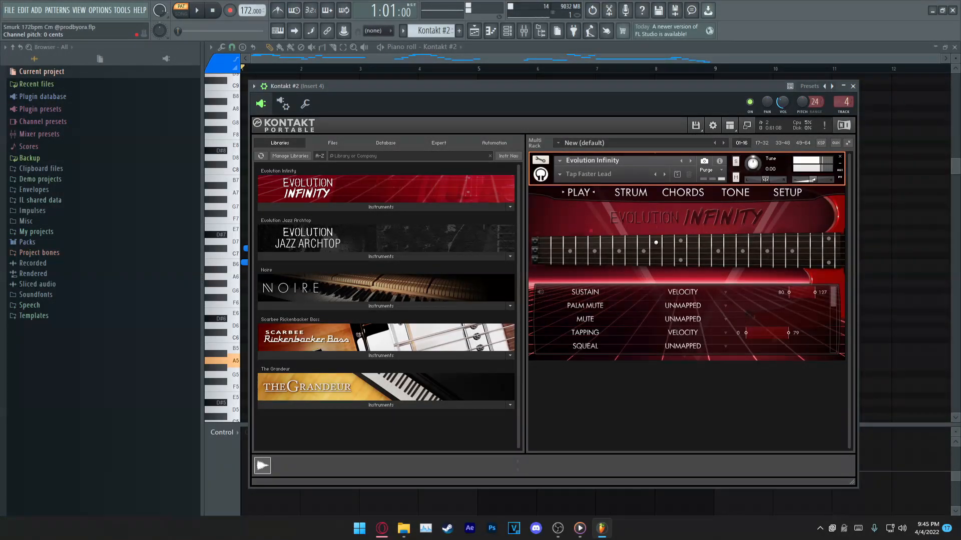
Step: Loop bars 9 to 17 of the arrangement and play them with tracks 1 and 2 unmuted alongside Kontakt #2
key("F5")
left_click(516, 69)
left_click_drag(516, 69, 704, 69)
left_click(330, 125)
left_click(330, 97)
key("space")
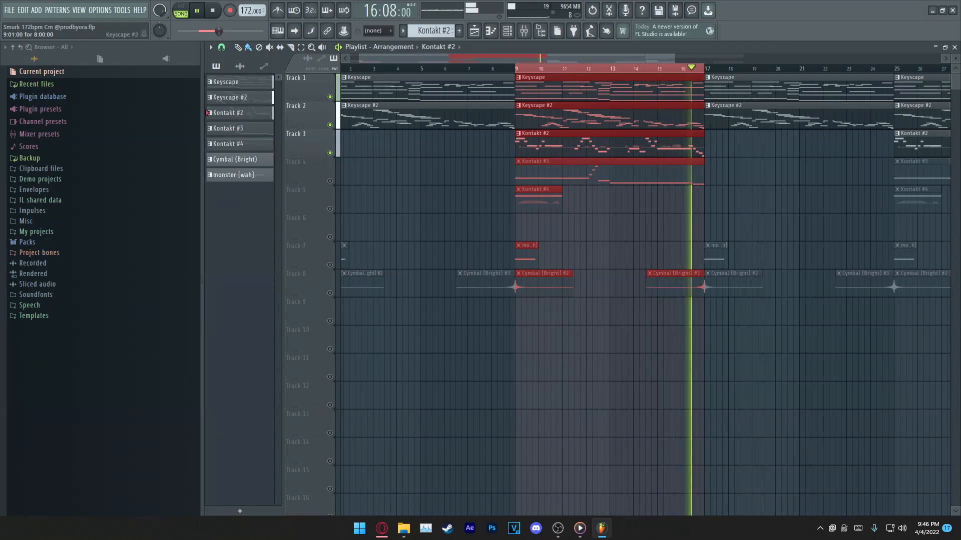
Step: Clear the time selection, play the arrangement from around bar 9 with tracks 1 to 3, and stop playback
scroll(530, 125, "down", 3)
left_click(463, 68, "ctrl")
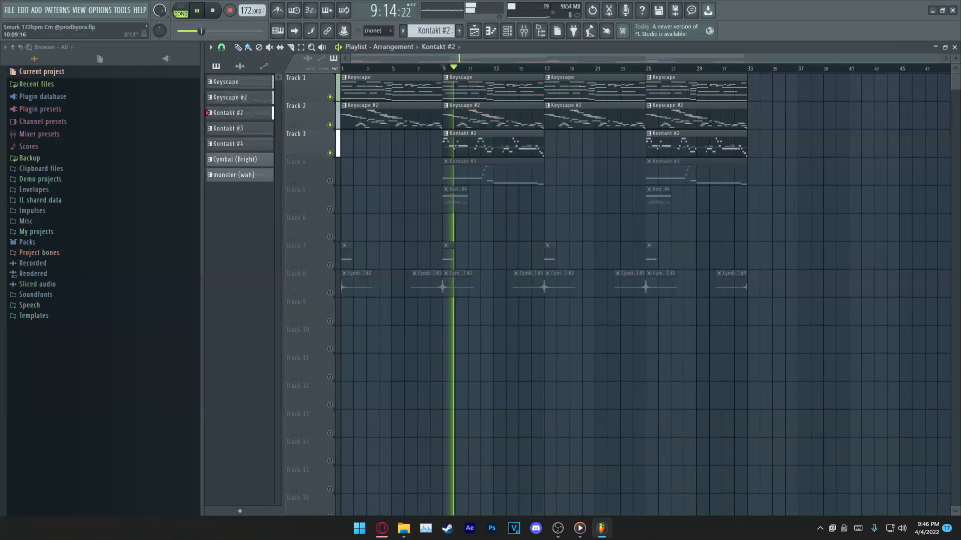
scroll(454, 59, "up", 3)
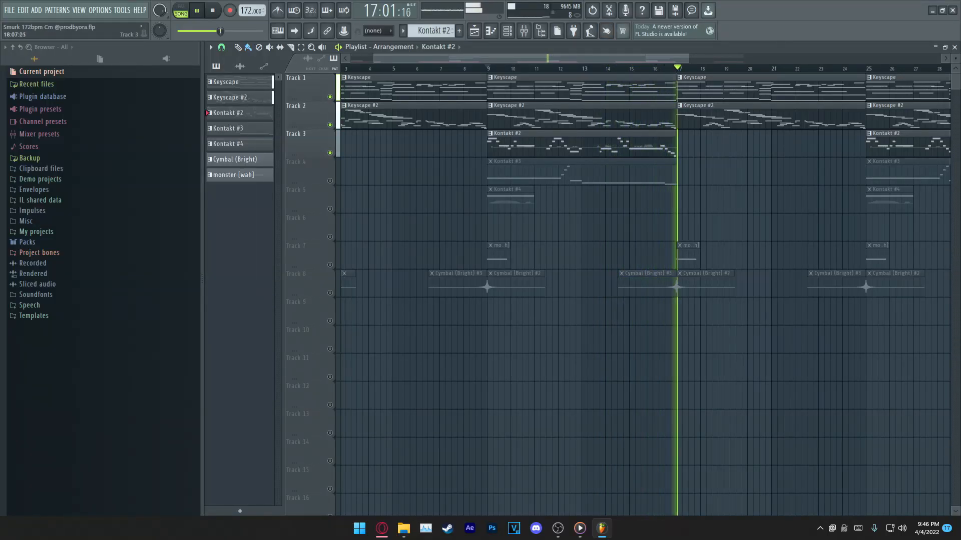
key("space")
left_click_drag(487, 68, 676, 69)
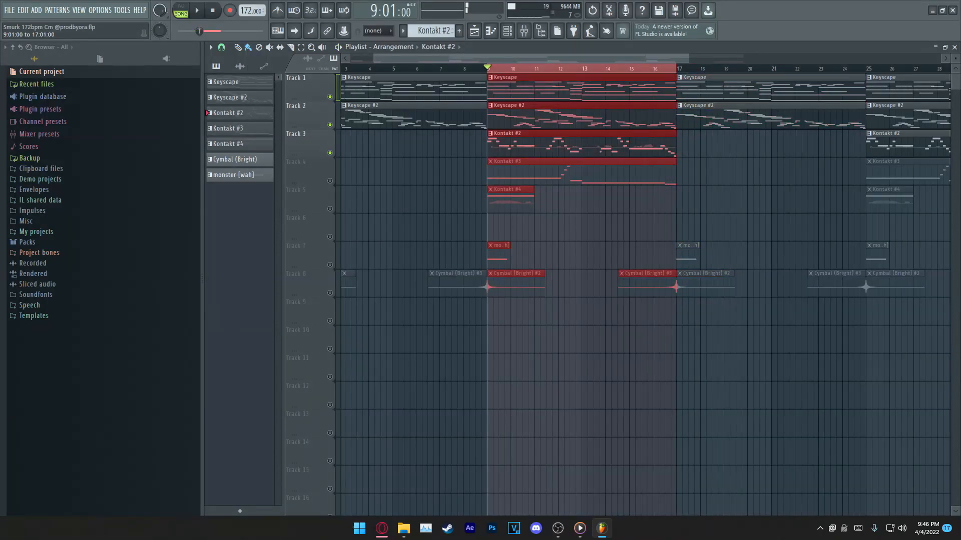
left_click(555, 69, "ctrl")
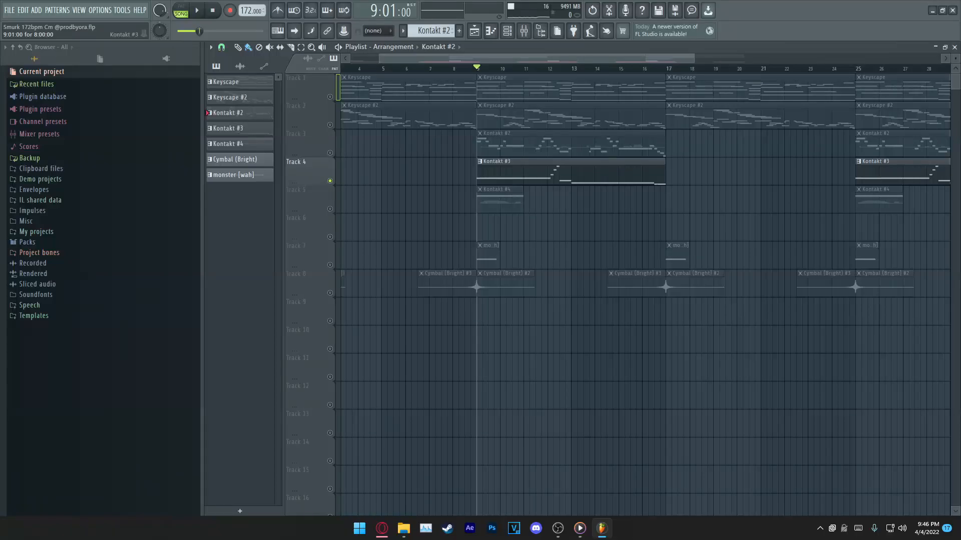
Step: Make Kontakt #3 on track 4 the current pattern
left_click(571, 172)
left_click_drag(494, 146, 613, 146)
left_click(540, 117, "ctrl")
left_click(612, 145, "ctrl")
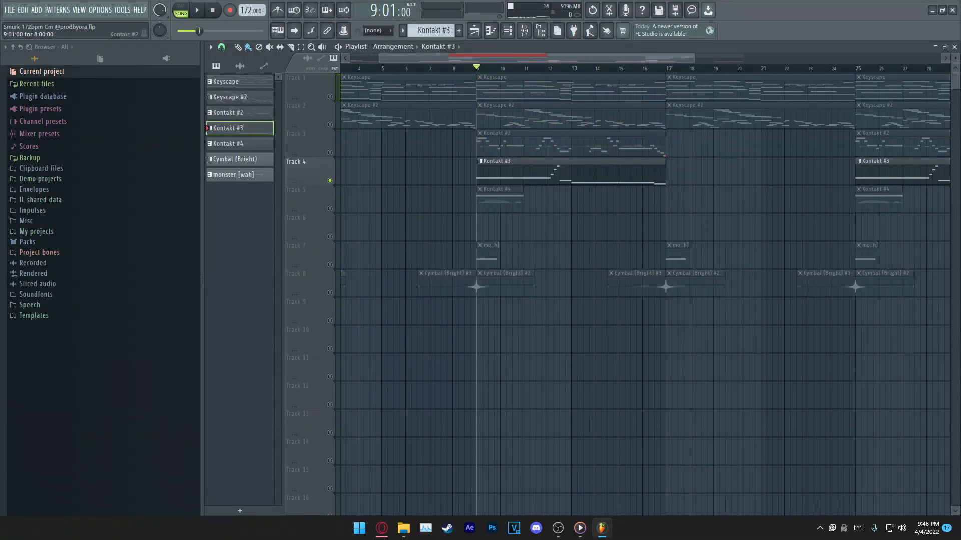
left_click_drag(541, 142, 588, 146)
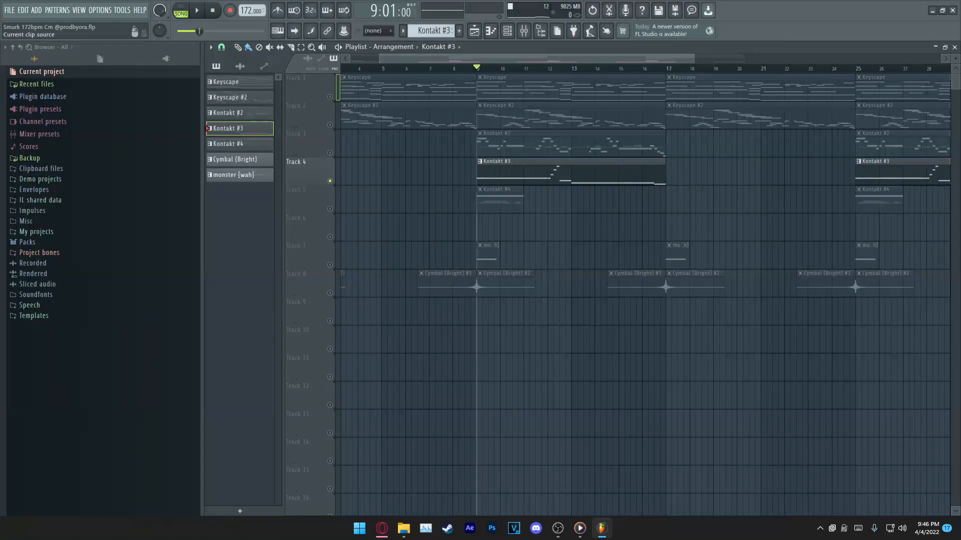
left_click(438, 47)
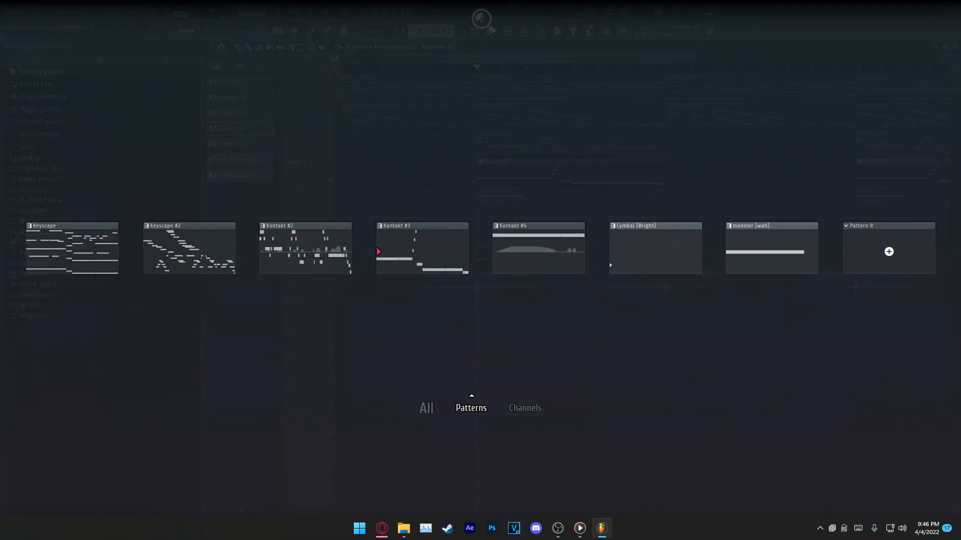
left_click(423, 249)
Step: Look through the presets of the Scarbee Rickenbacker Bass, keep Night Session and close the Kontakt #3 instrument
left_click(575, 196)
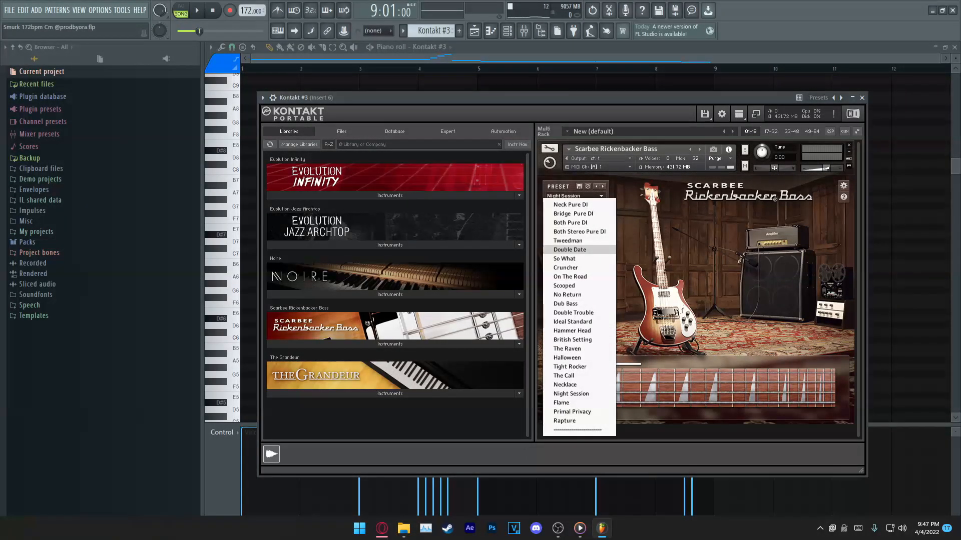
key("Escape")
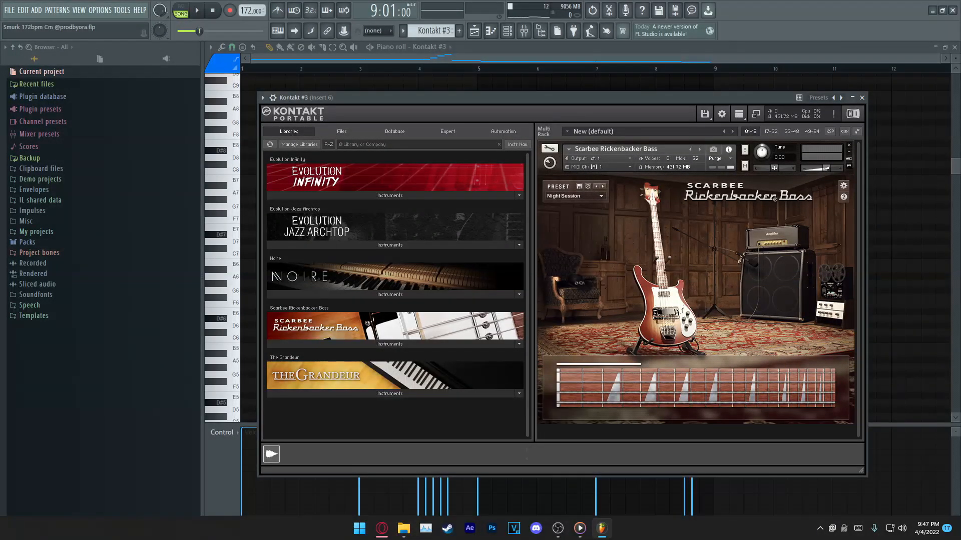
left_click(862, 97)
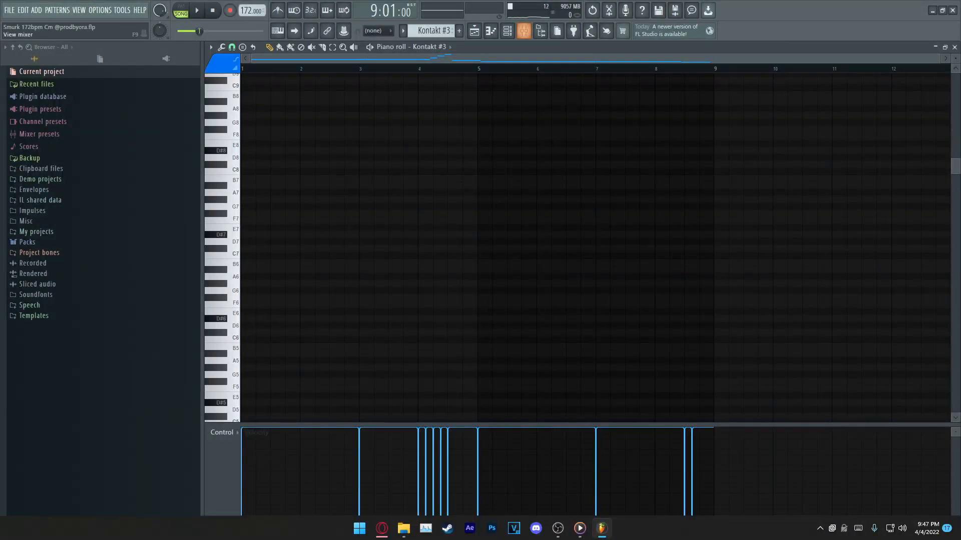
Step: Inspect the Fruity Parametric EQ 2 high-frequency cut on mixer Insert 6, then close the equalizer and mixer
left_click(523, 31)
left_click(894, 94)
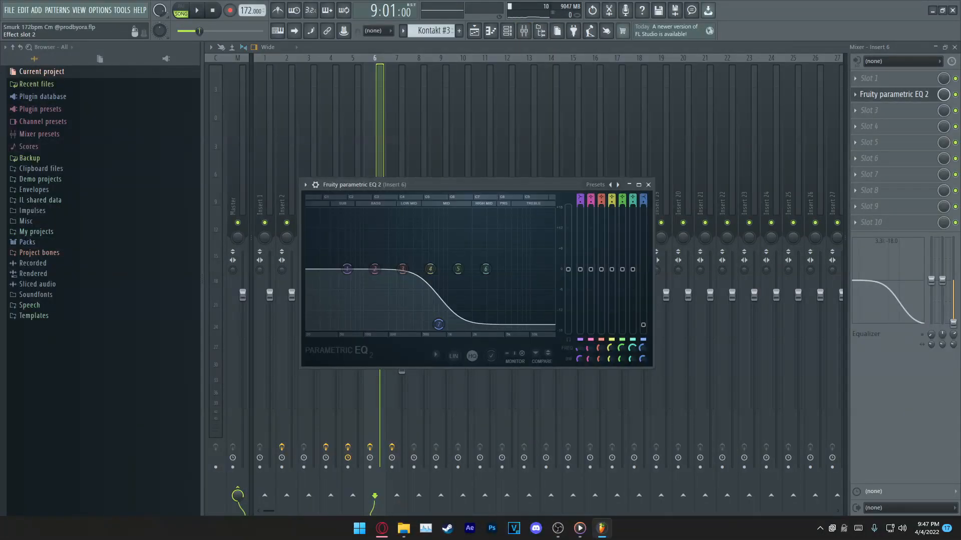
mouse_move(438, 324)
left_mouse_down()
mouse_move(461, 326)
mouse_move(442, 325)
left_mouse_up()
left_click(648, 184)
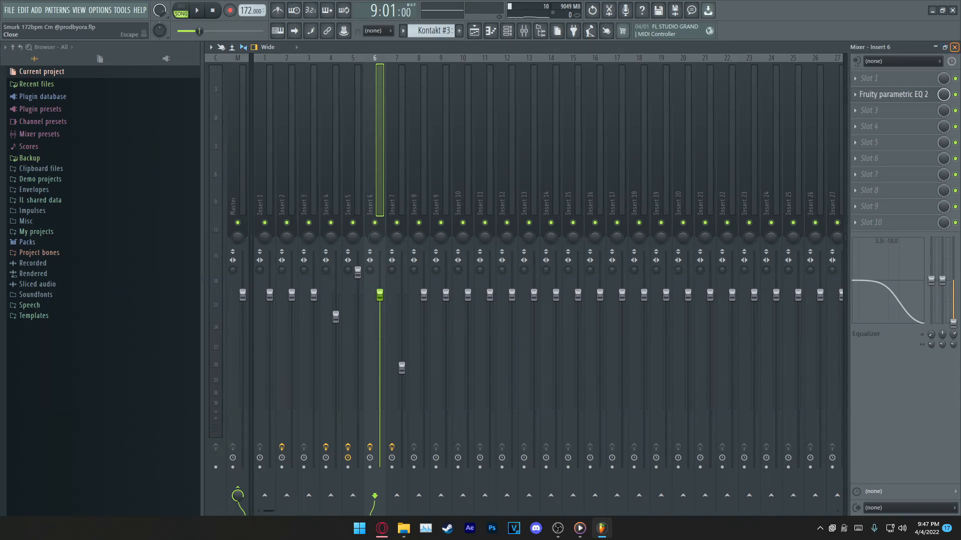
left_click(954, 47)
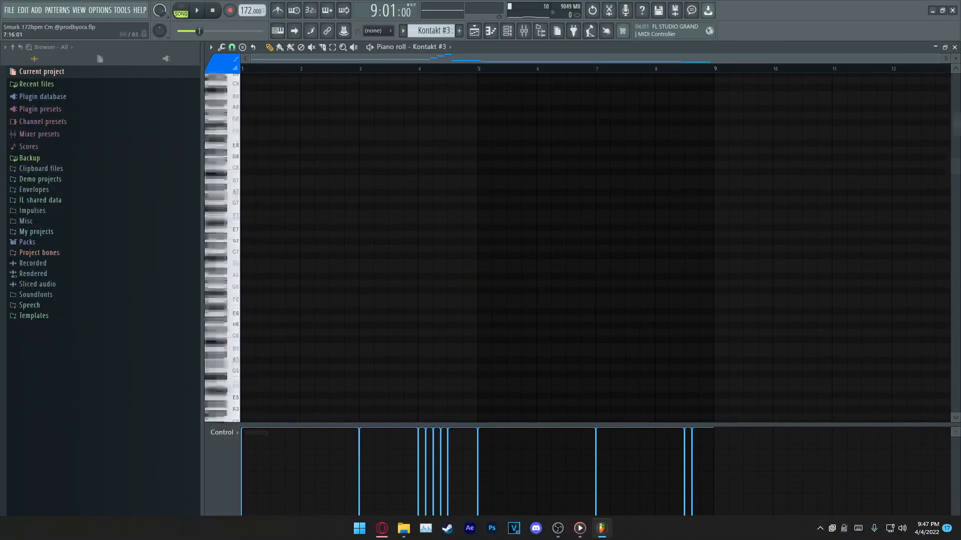
Step: Check the Insert 6 volume fader in the mixer and return to the Kontakt #3 notes
left_click(524, 31)
left_click(524, 30)
left_click(523, 30)
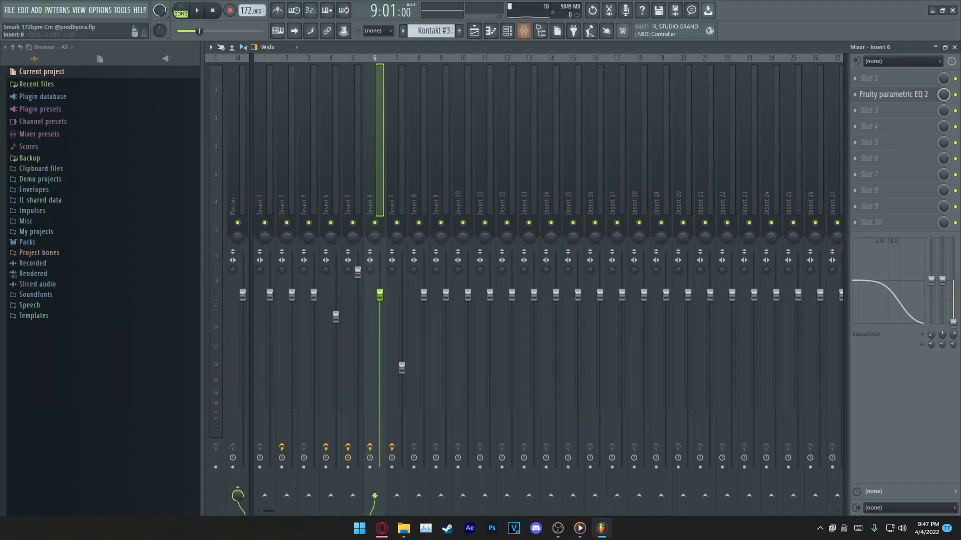
left_click_drag(380, 295, 379, 303)
left_click(523, 31)
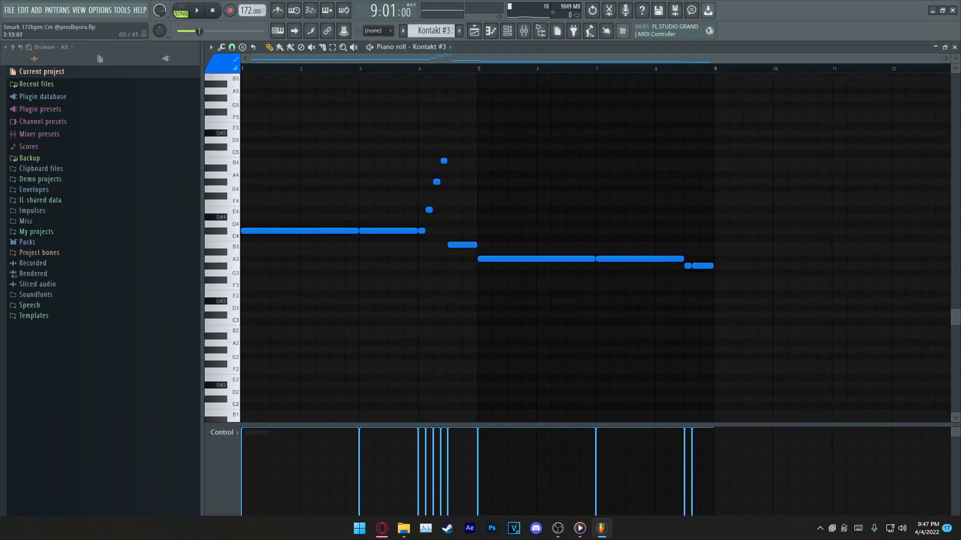
Step: Play the Kontakt #3 pattern on its own, stop playback and look over its bass notes
key("space")
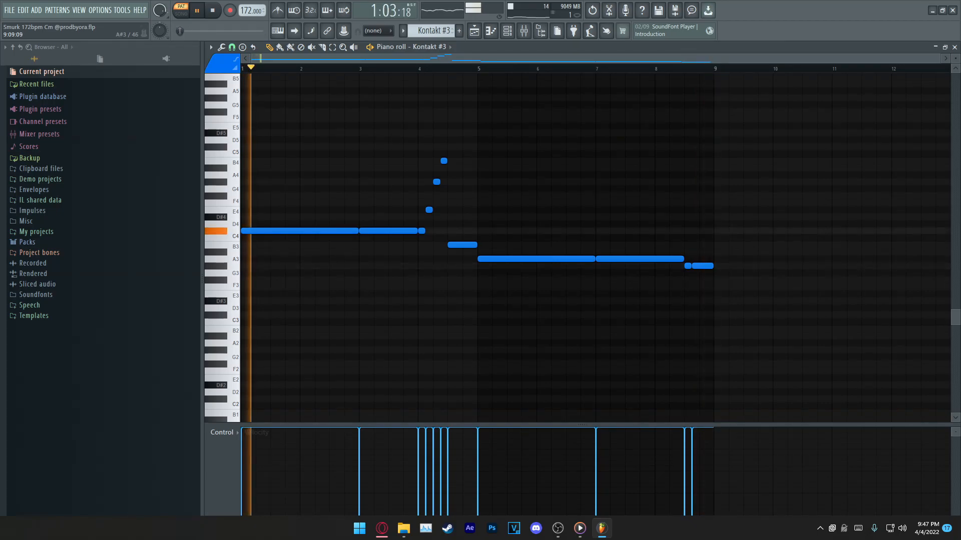
key("space")
mouse_move(687, 259)
left_mouse_down()
mouse_move(729, 266)
mouse_move(590, 261)
left_mouse_up()
left_click(751, 235, "ctrl")
scroll(851, 225, "down", 2)
left_click_drag(874, 219, 891, 232)
left_click_drag(700, 168, 707, 157)
scroll(707, 159, "down", 1)
scroll(706, 160, "up", 2)
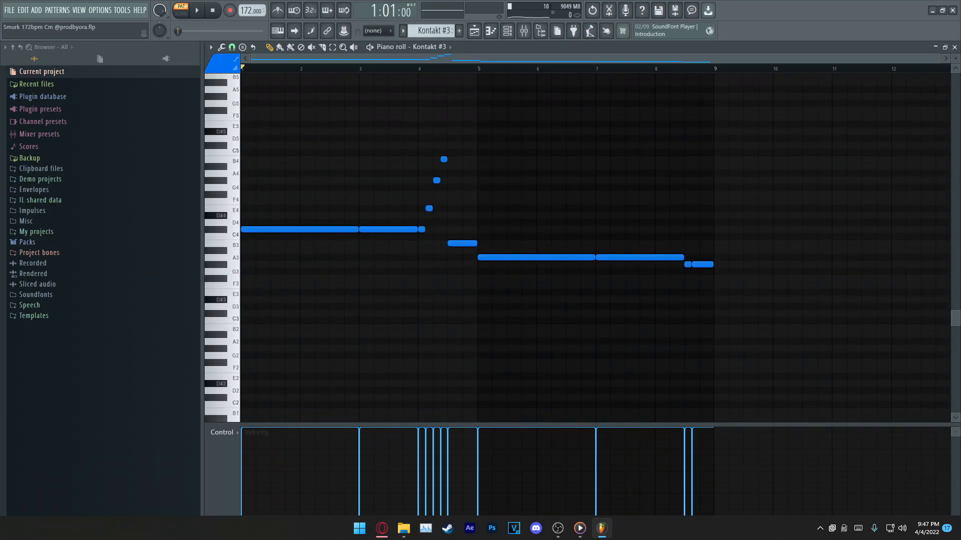
Step: Unmute tracks 1, 2 and 3 in the playlist and play the arrangement from bar 9 together with Kontakt #3
key("F5")
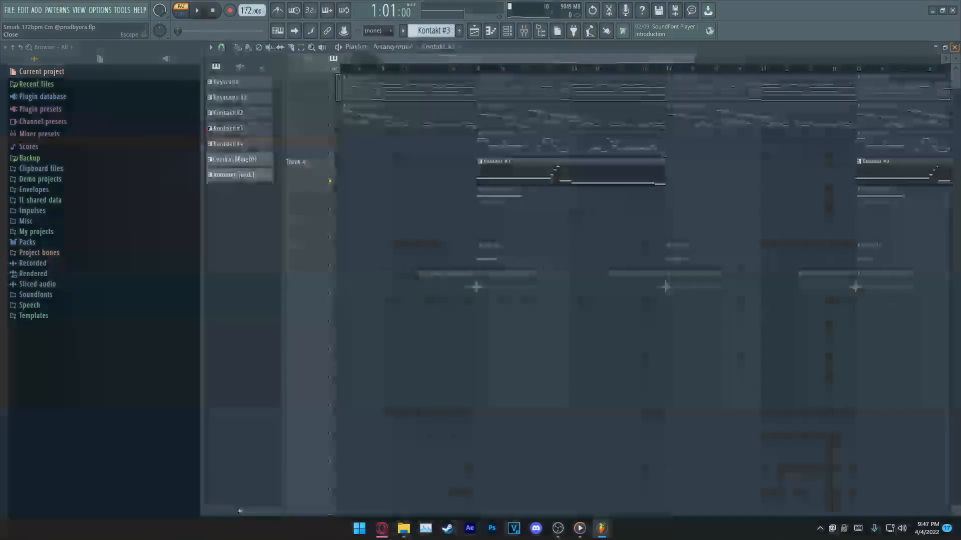
key("l")
key("ctrl+d")
key("F7")
scroll(551, 240, "left", 2)
key("F5")
left_click(329, 152)
left_click(330, 124)
left_click(330, 97)
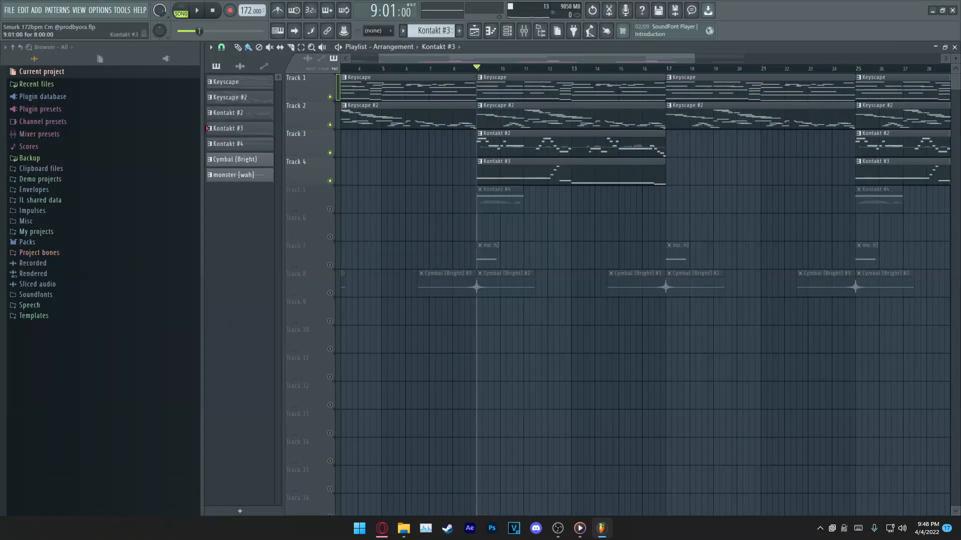
key("space")
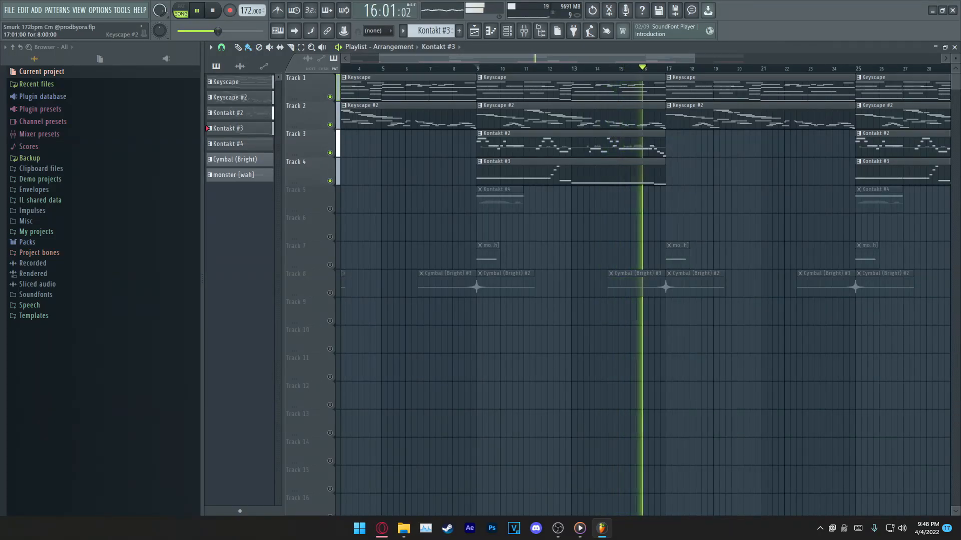
key("space")
Step: Solo track 5 and open its Kontakt #4 pattern in the piano roll together with the instrument
left_click(330, 209, "ctrl")
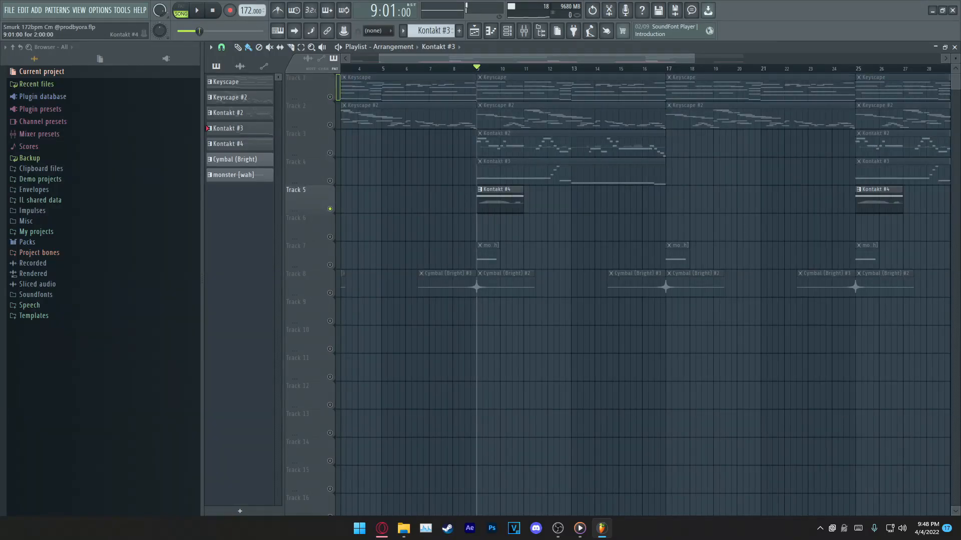
double_click(497, 201)
right_click(431, 47)
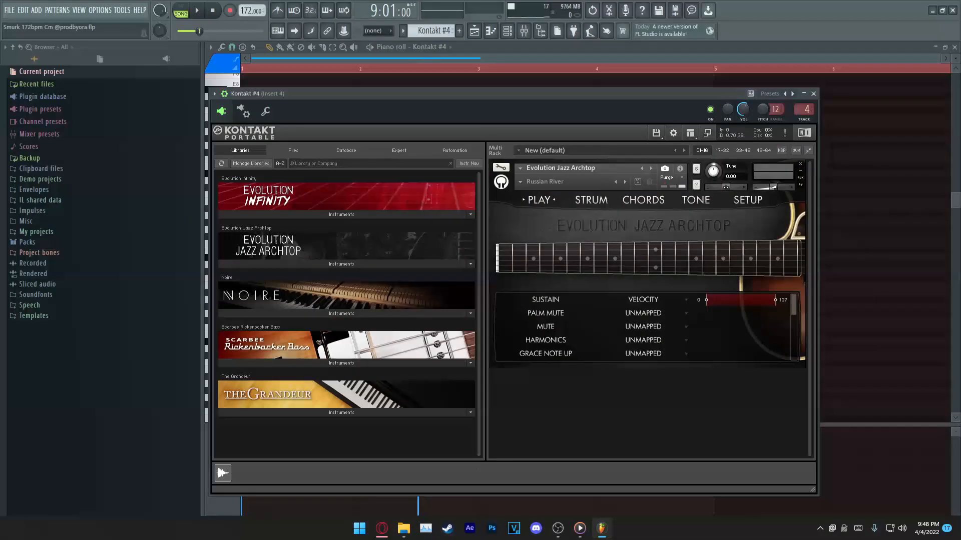
Step: Inspect the Russian River preset of Evolution Jazz Archtop in Kontakt #4 and close the instrument
left_click_drag(434, 95, 474, 96)
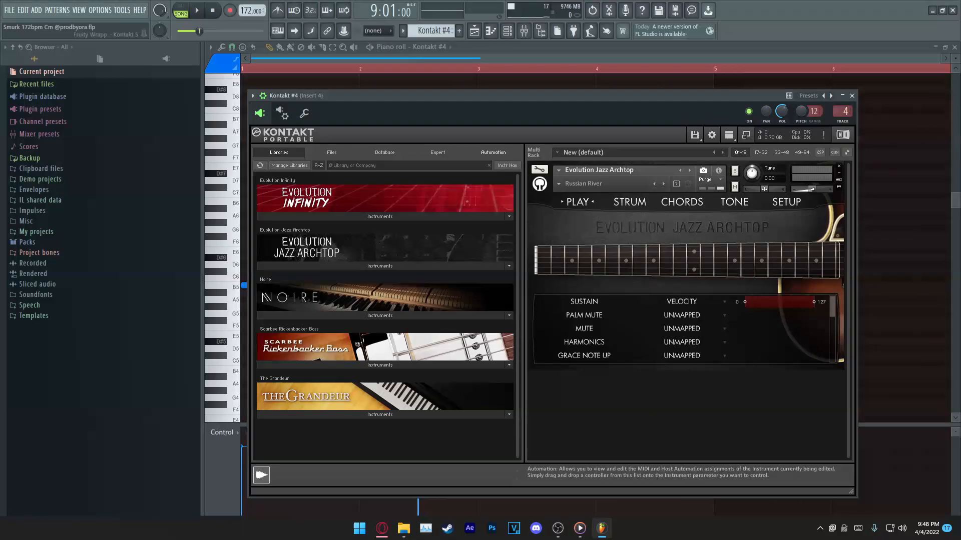
left_click(583, 183)
left_click(583, 183)
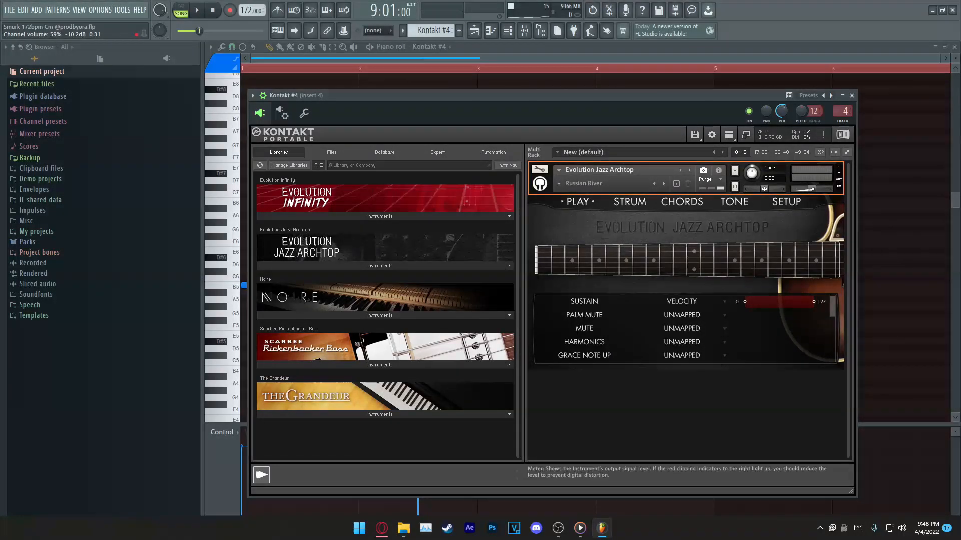
key("Escape")
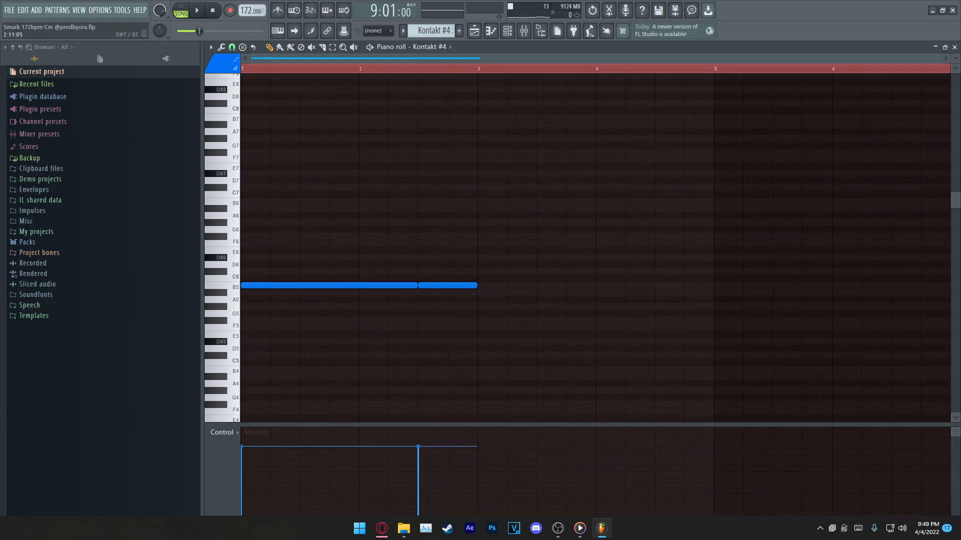
Step: Show the channel pitch events below the Kontakt #4 notes and select bars 1 to 5 of the pattern
key("ctrl+d")
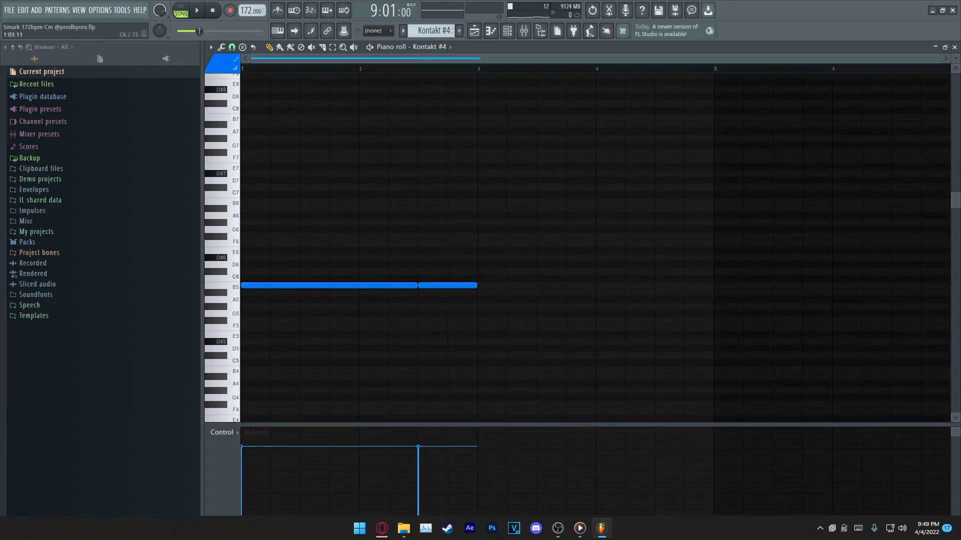
left_click_drag(260, 276, 493, 286)
key("ctrl+Return")
key("ctrl+d")
key("ctrl+a")
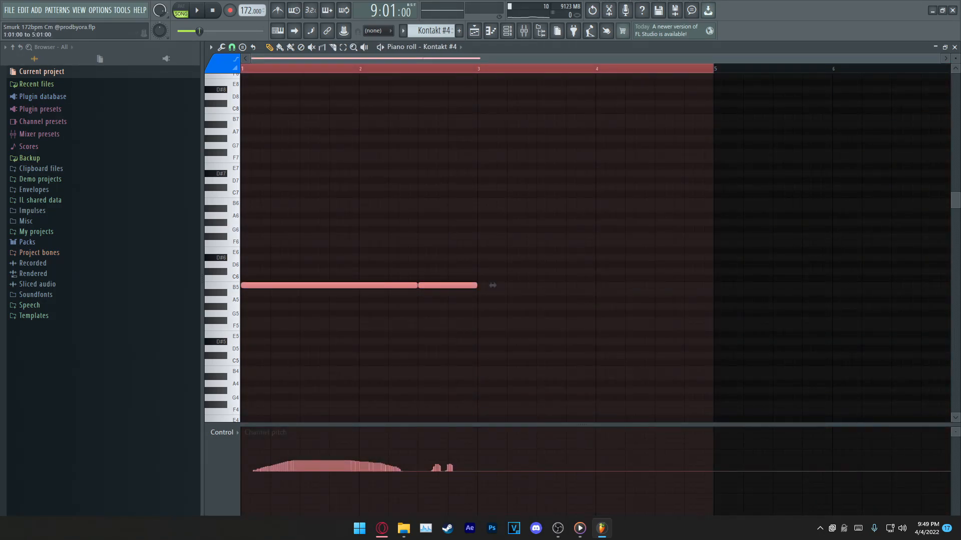
Step: Play the Kontakt #4 pattern on its own with its pitch bends, clear the selection and stop playback
key("space")
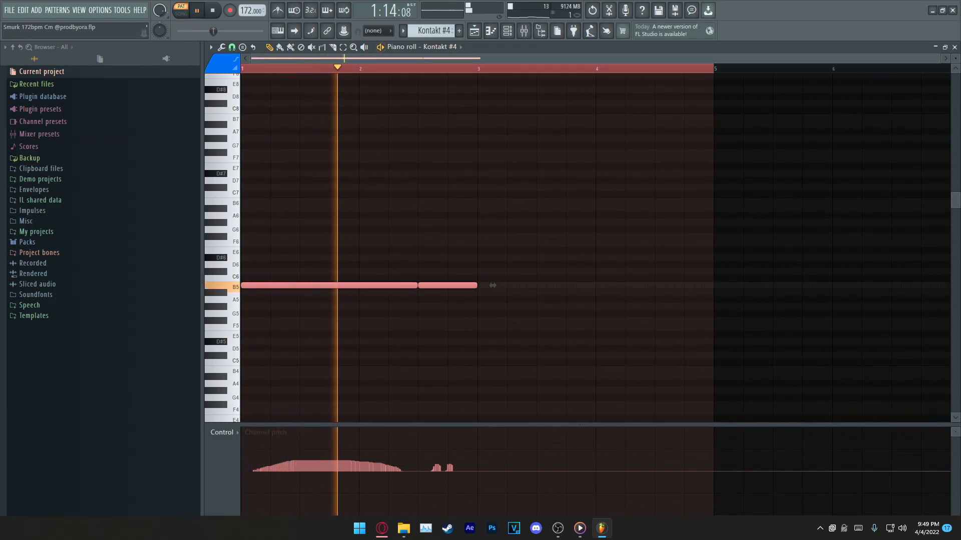
scroll(616, 225, "down", 5)
scroll(616, 225, "up", 5)
key("ctrl+d")
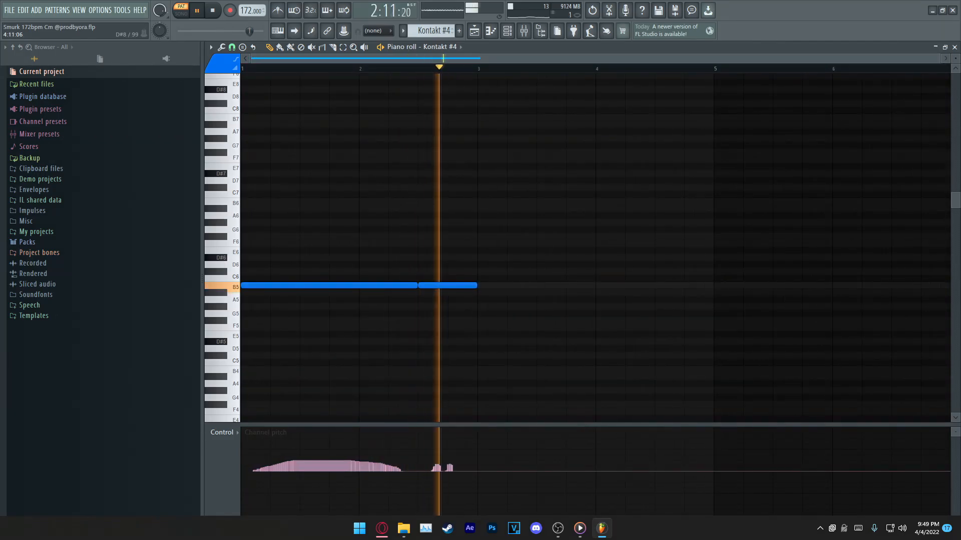
key("space")
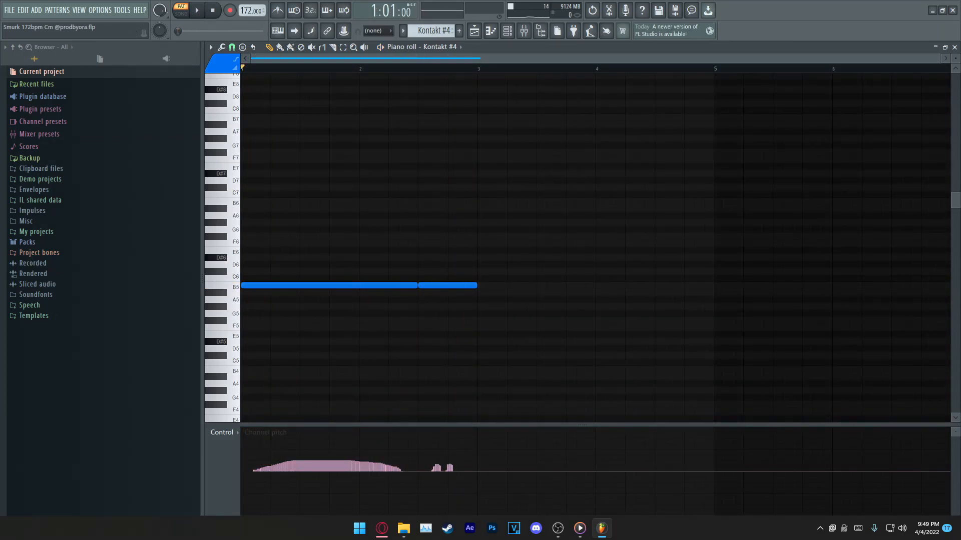
Step: Return to the playlist in song mode and select bars 9 to 17 with tracks 1 to 5 audible
key("F5")
key("l")
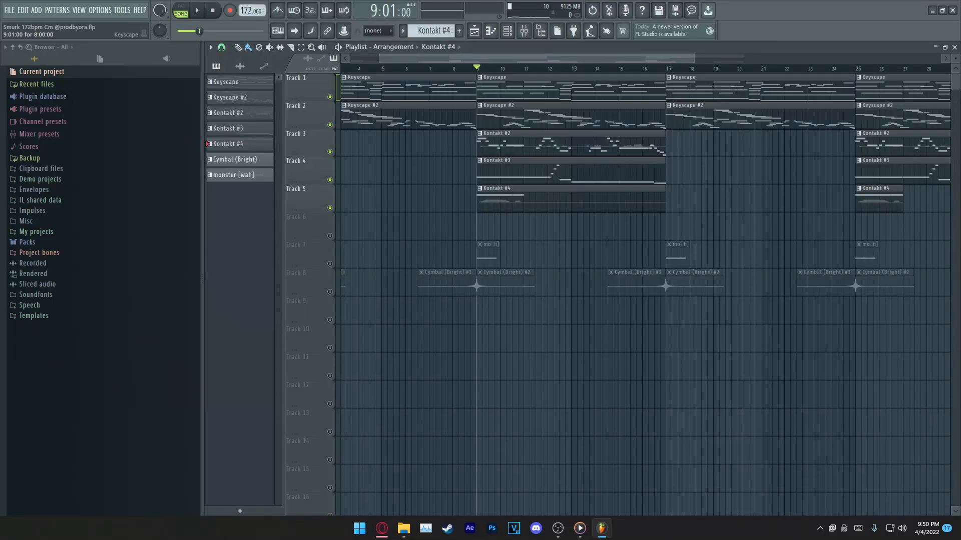
left_click_drag(666, 69, 476, 69)
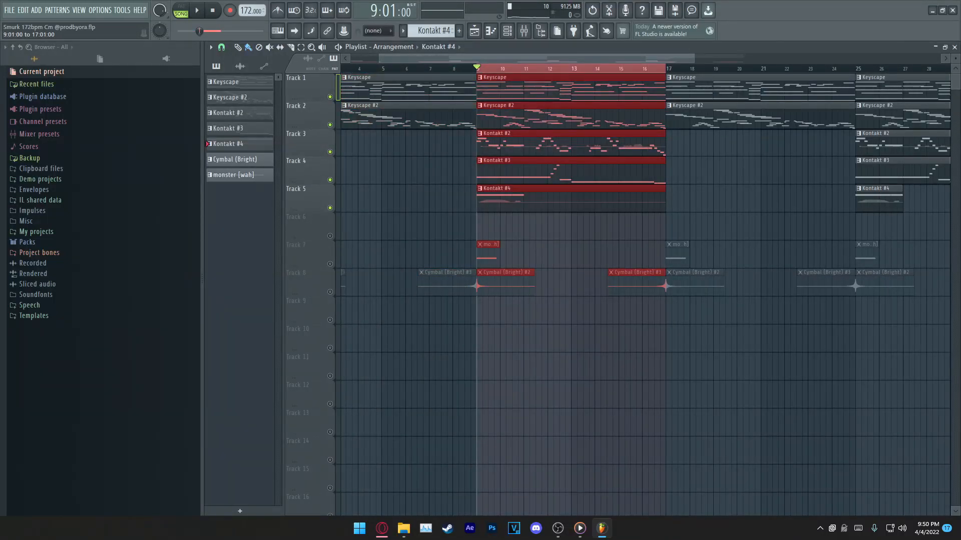
Step: Play bars 9 to 17 in song mode with tracks 1 to 5 audible and stop playback
key("space")
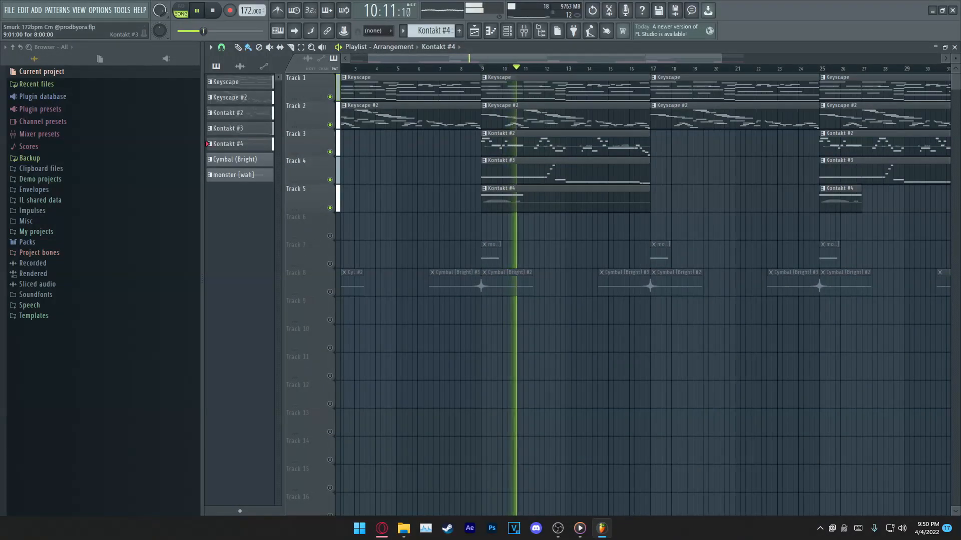
key("space")
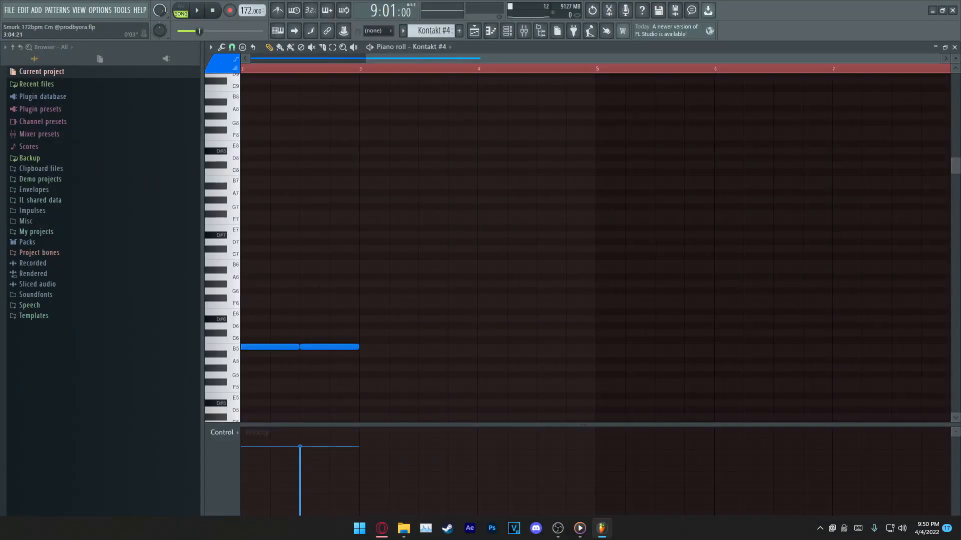
Step: Review the Kontakt #4 notes in the piano roll, clear the time selection and close the piano roll
left_click_drag(329, 347, 399, 347)
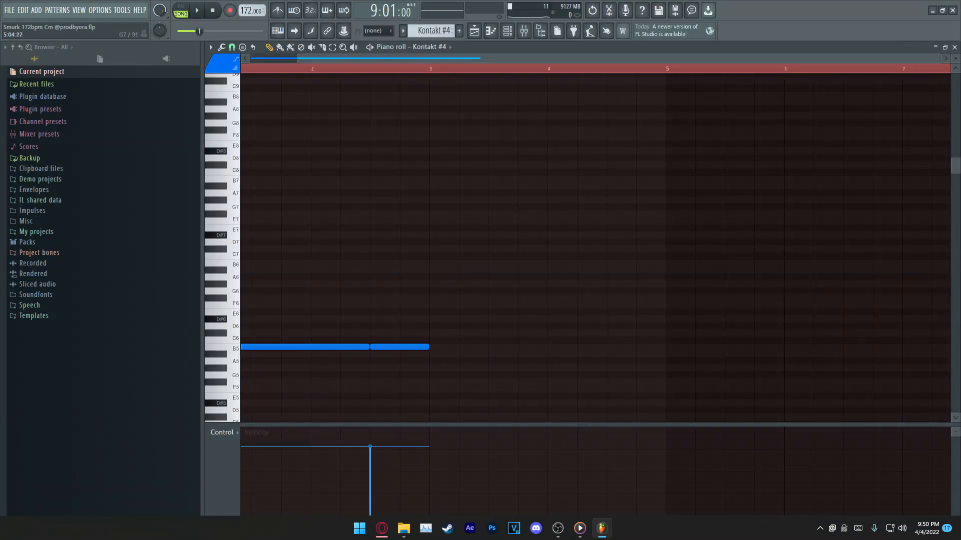
key("ctrl+a")
left_click_drag(444, 347, 490, 347)
left_click_drag(652, 283, 750, 364)
left_click_drag(598, 324, 800, 377)
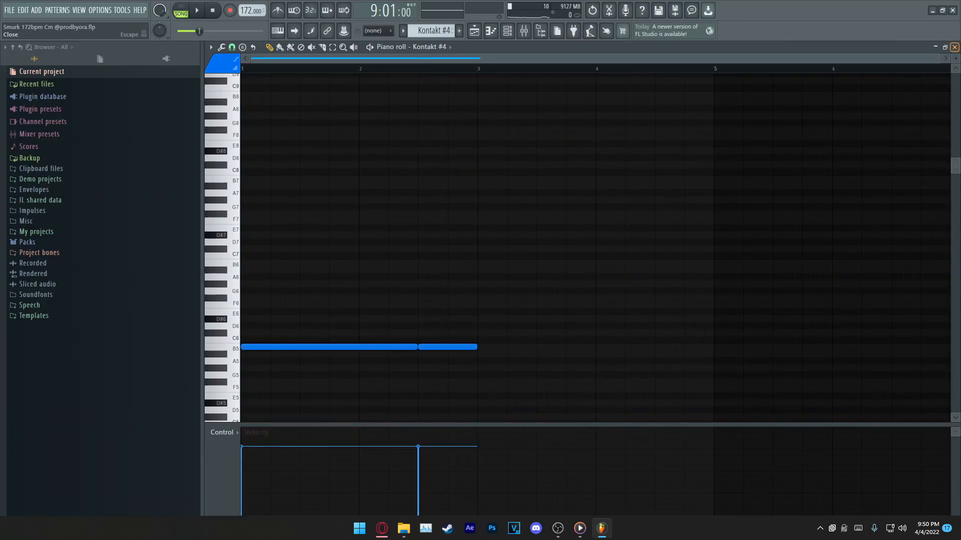
left_click(954, 47)
Step: Solo track 7 and inspect the monster [wah] pattern's note and its sampler settings
right_click(330, 263)
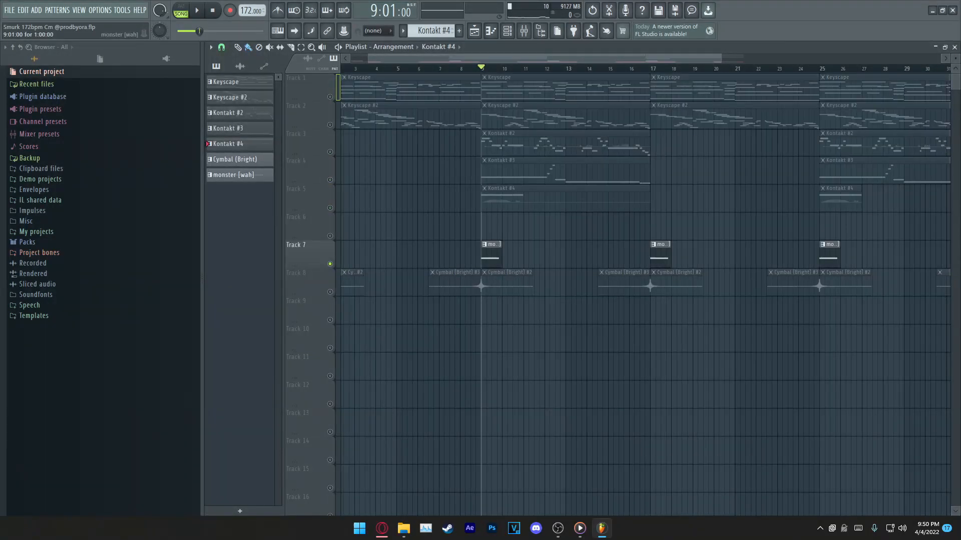
double_click(491, 245)
scroll(333, 266, "down", 3)
right_click(416, 47)
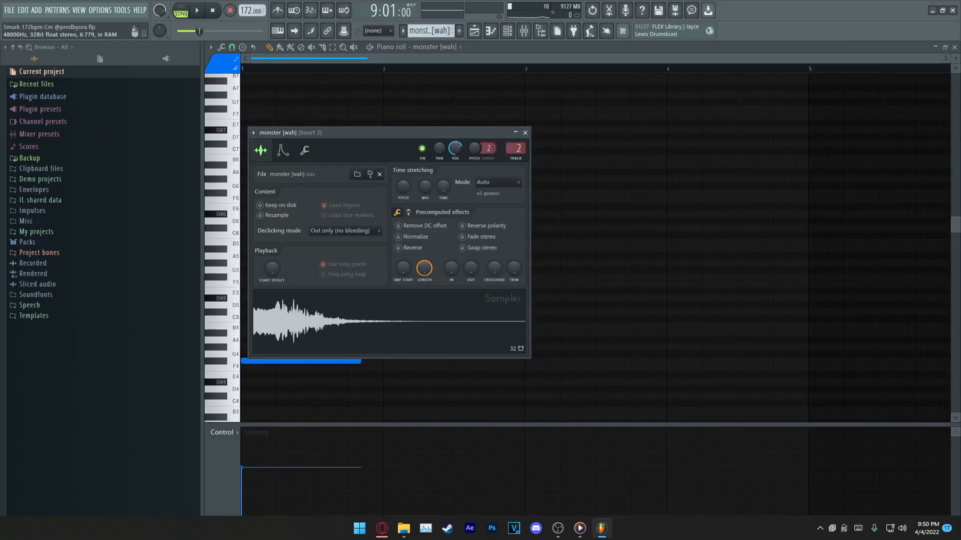
left_click(524, 132)
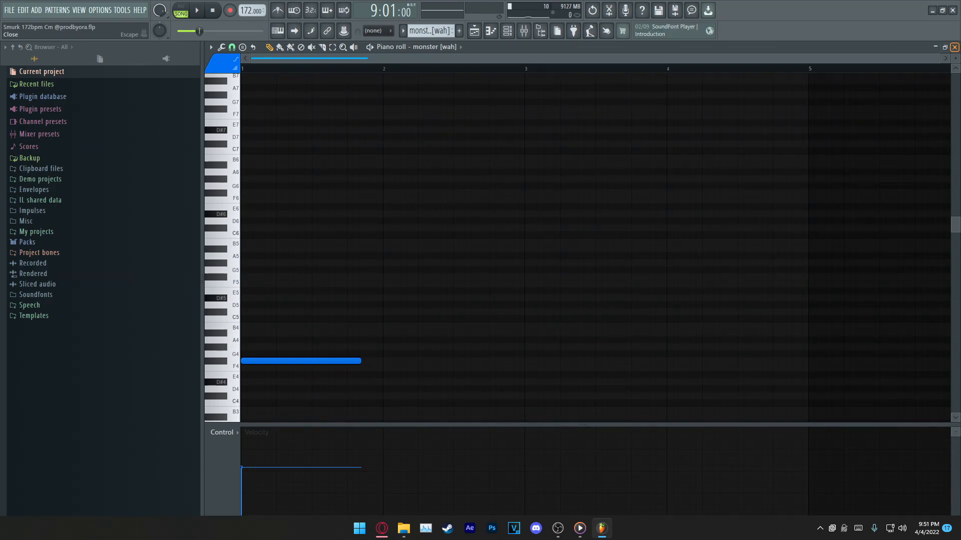
Step: Play the monster [wah] pattern on its own, return to the playlist and stop playback
key("space")
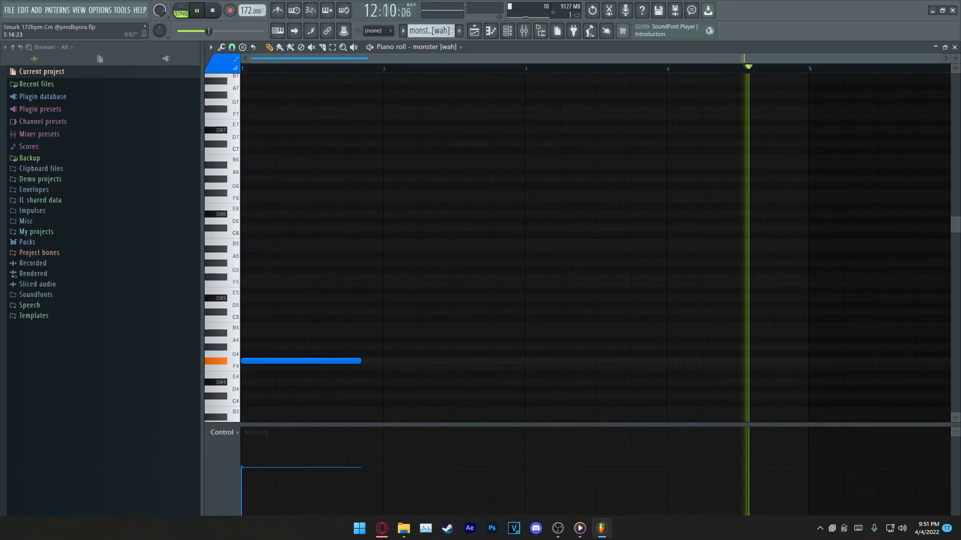
key("F5")
key("space")
key("space")
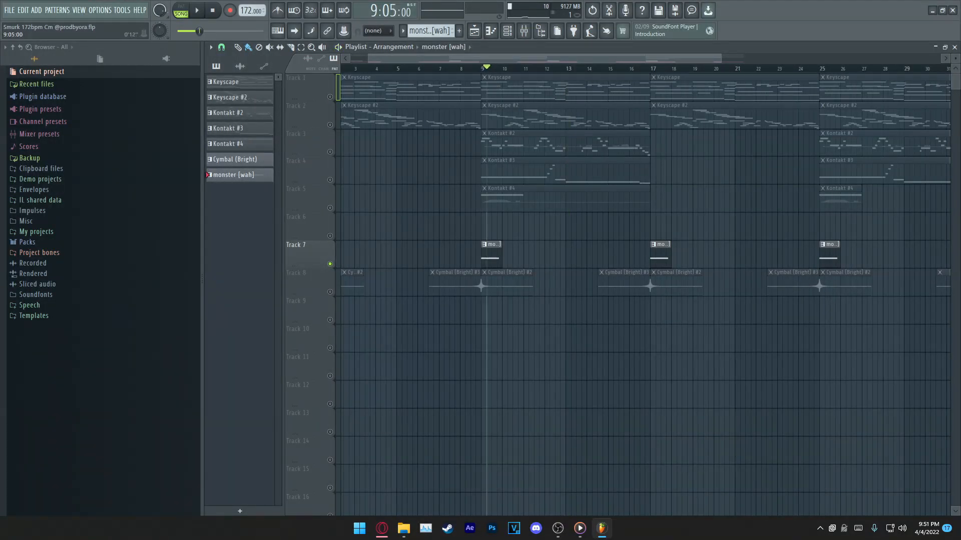
key("space")
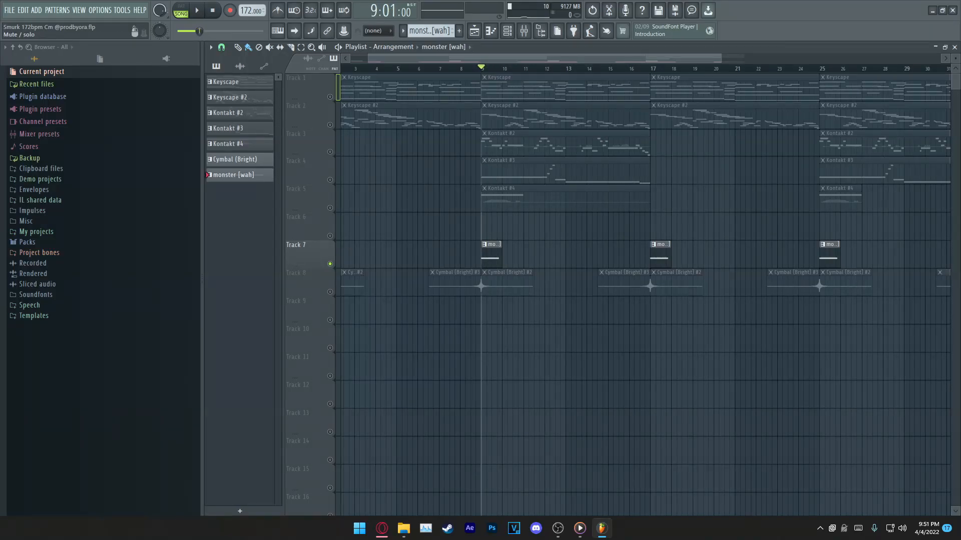
Step: Unmute tracks 1 to 5 alongside track 7 and play bars 9 to 17 of the arrangement
left_click_drag(330, 207, 330, 97)
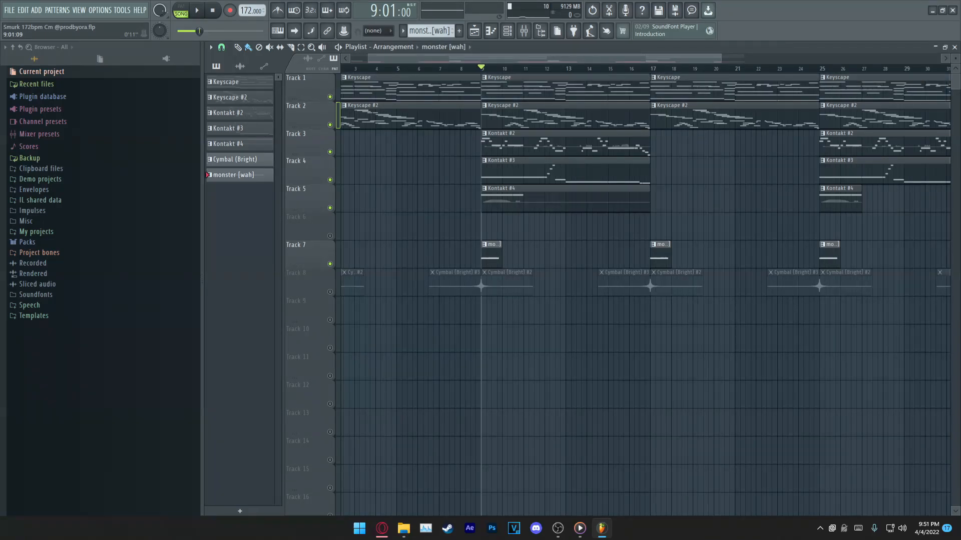
key("space")
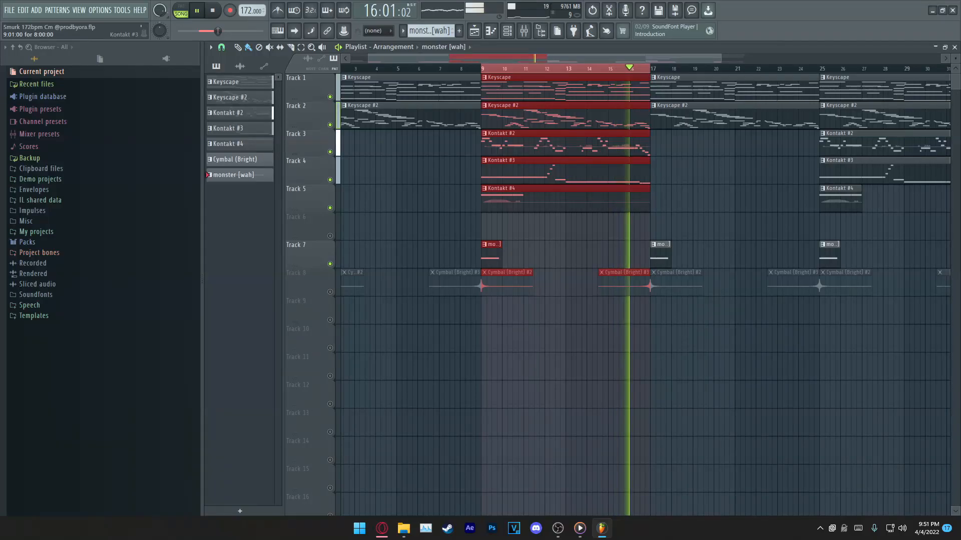
key("space")
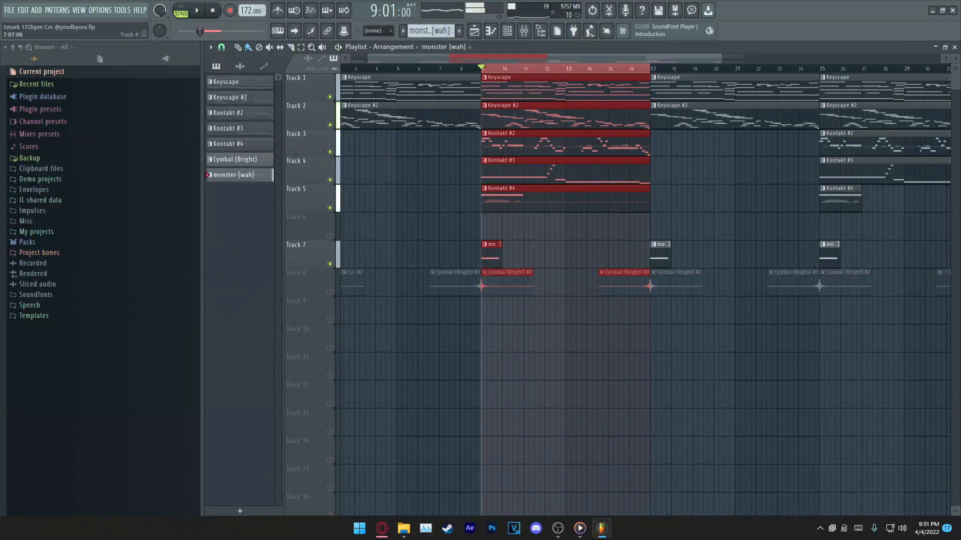
left_click(377, 310, "ctrl")
key("space")
key("space")
Step: Solo track 8, clear the time selection and inspect the Cymbal (Bright) #2 audio clip's settings
right_click(329, 292)
left_click_drag(650, 69, 482, 68)
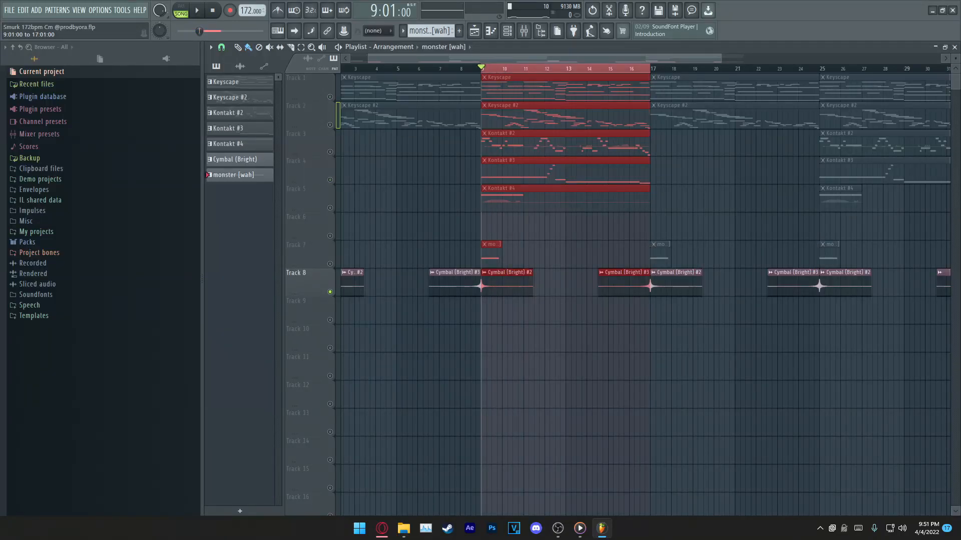
key("ctrl+d")
double_click(506, 286)
left_click_drag(434, 106, 501, 161)
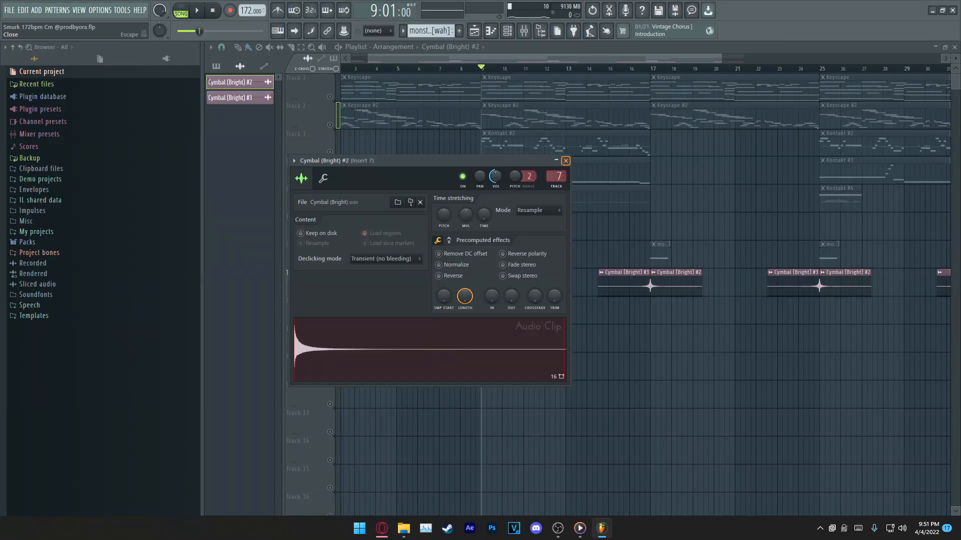
left_click(565, 161)
Step: Play bars 9 to 17 with all tracks audible, clearing the time selection during playback
scroll(565, 161, "up", 3, "ctrl")
left_click_drag(415, 69, 718, 68)
key("space")
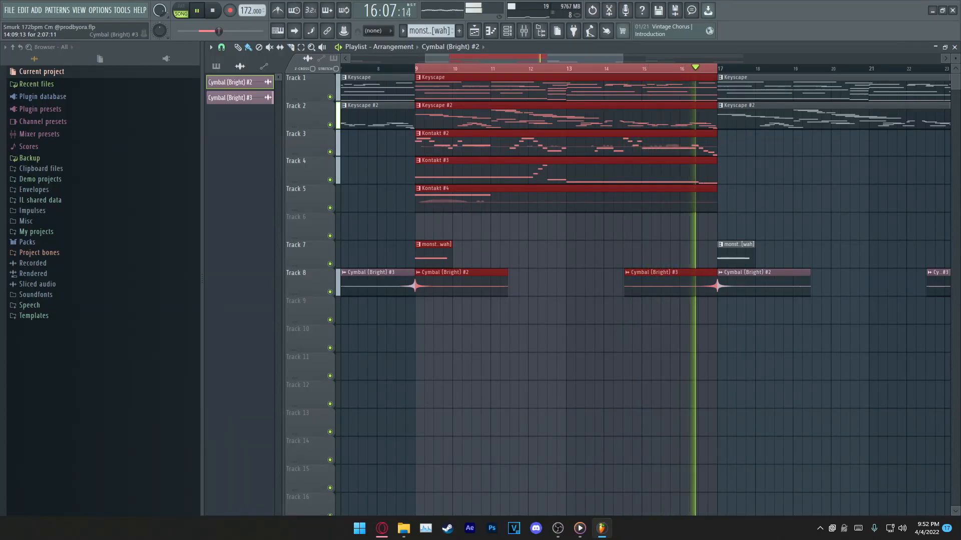
key("ctrl+d")
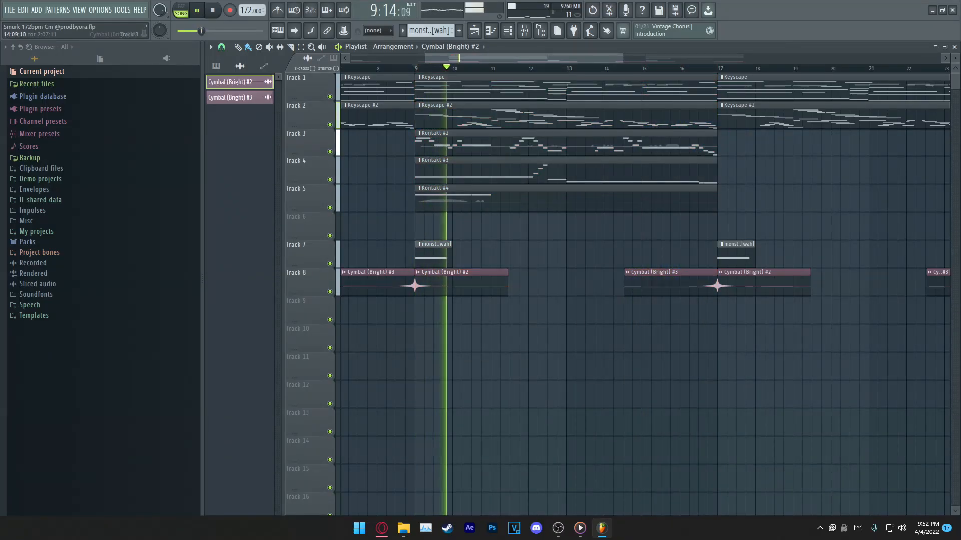
Step: Save the project while the arrangement plays, look over the whole song and stop playback
left_click_drag(551, 58, 617, 59)
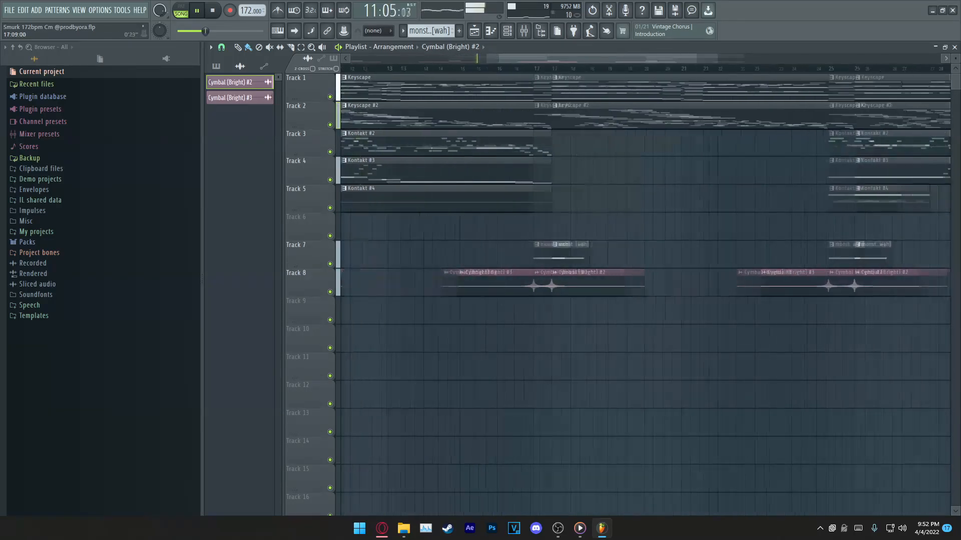
scroll(509, 295, "down", 6)
scroll(509, 295, "up", 5)
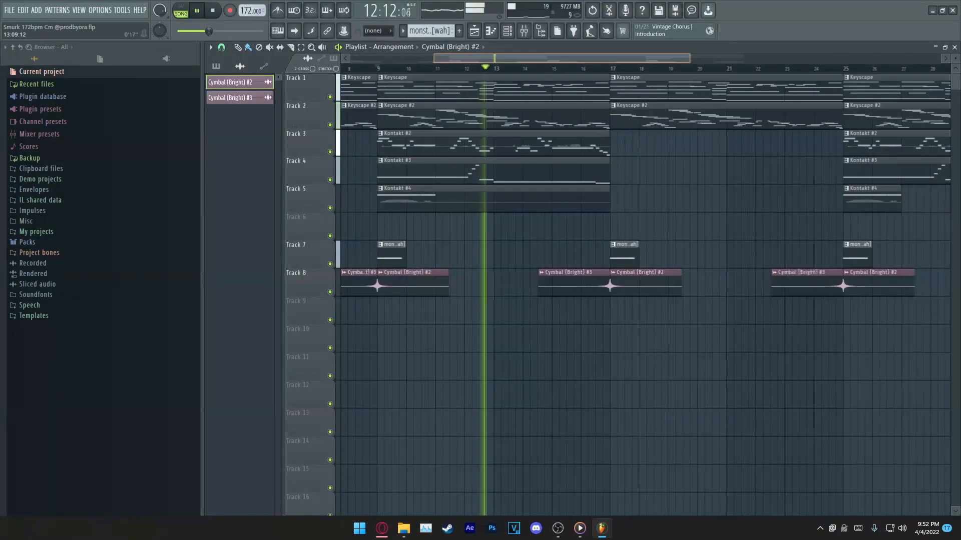
left_click_drag(509, 295, 580, 296)
key("ctrl+s")
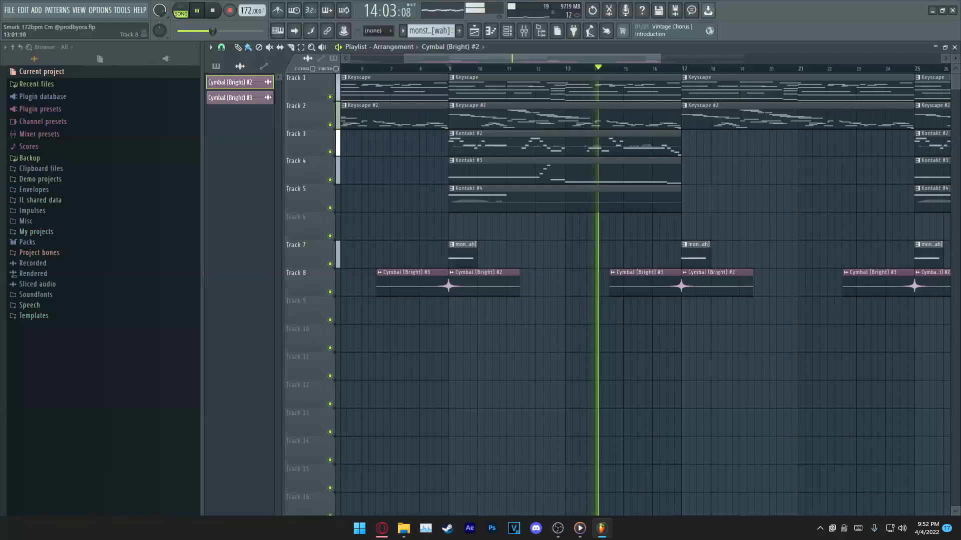
scroll(645, 295, "down", 3)
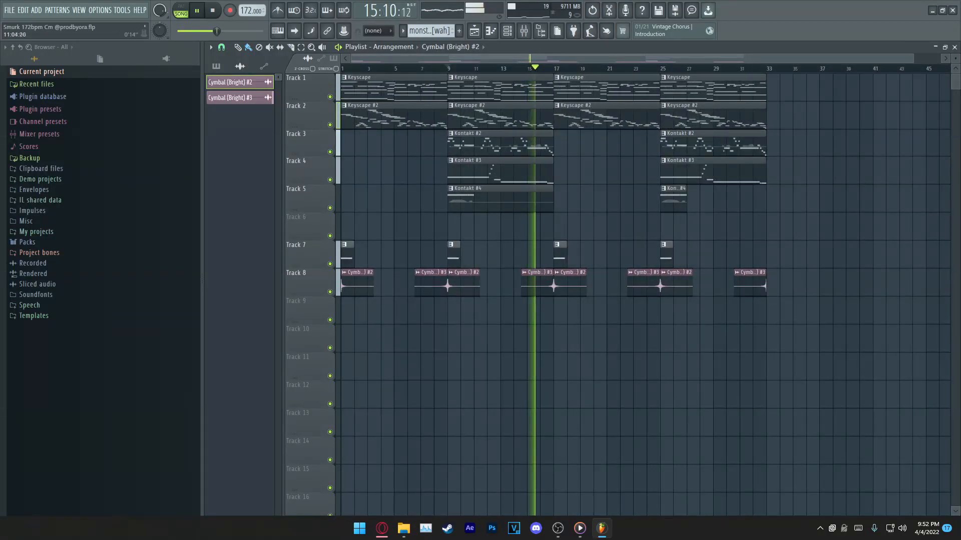
scroll(431, 296, "up", 2)
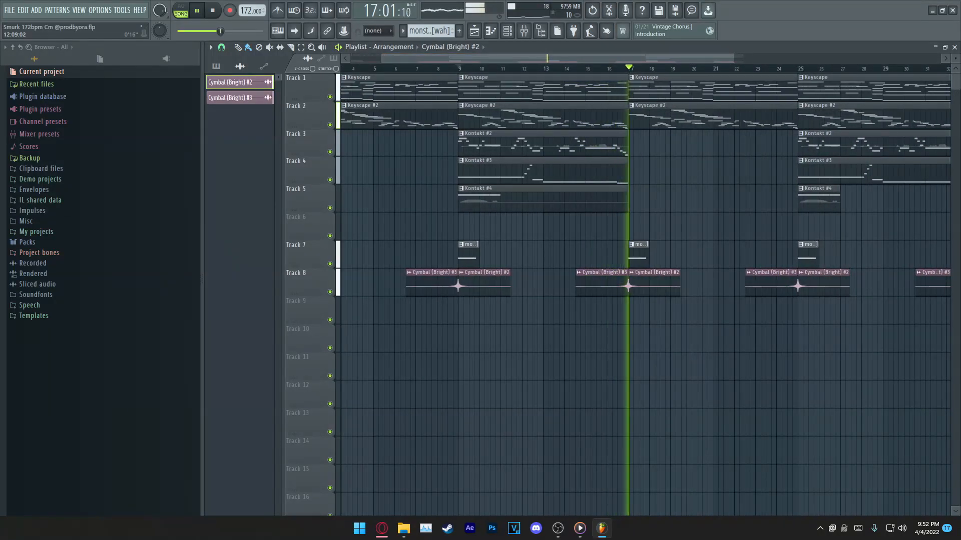
scroll(646, 295, "down", 3)
key("space")
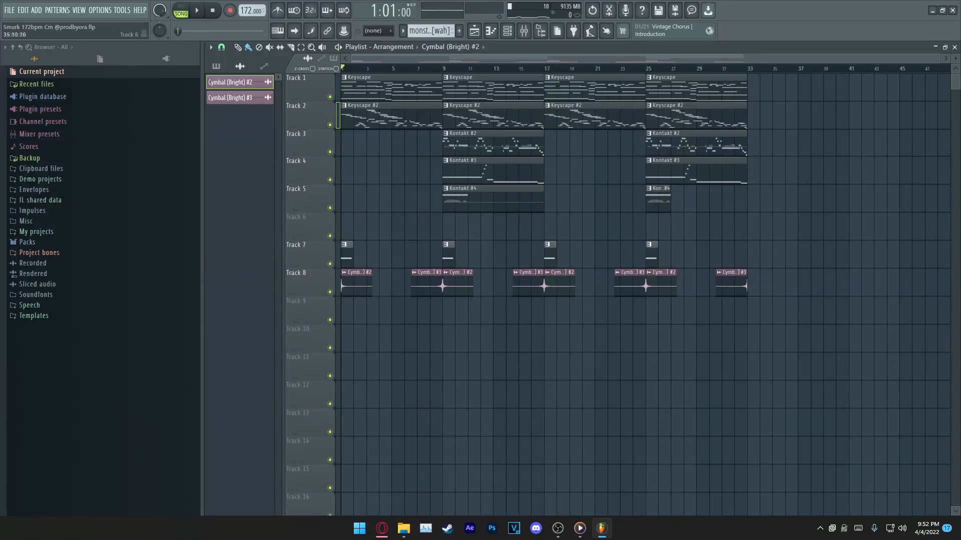
Step: Extend the second Kontakt #4 clip and all four monster [wah] clips to 8 bars each
left_click_drag(669, 200, 747, 201)
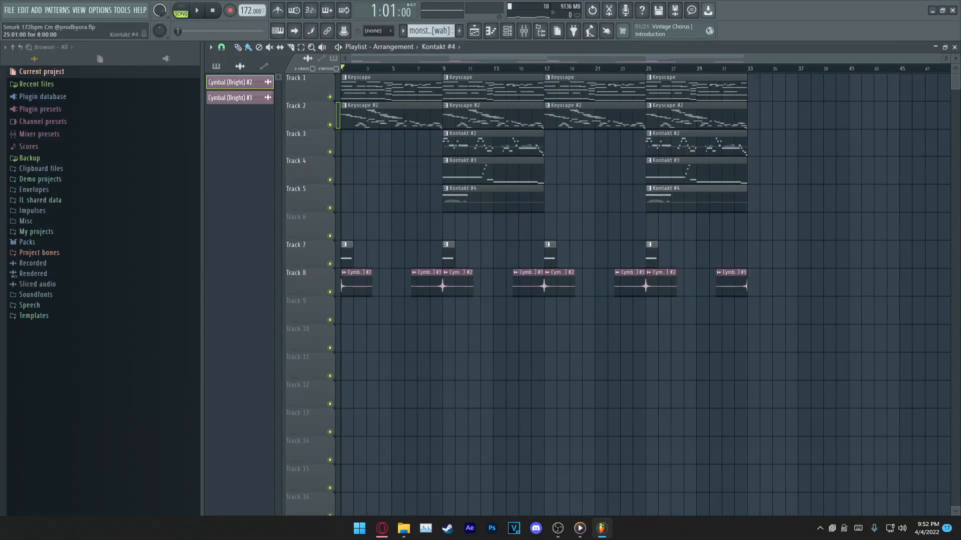
left_click_drag(720, 267, 343, 75)
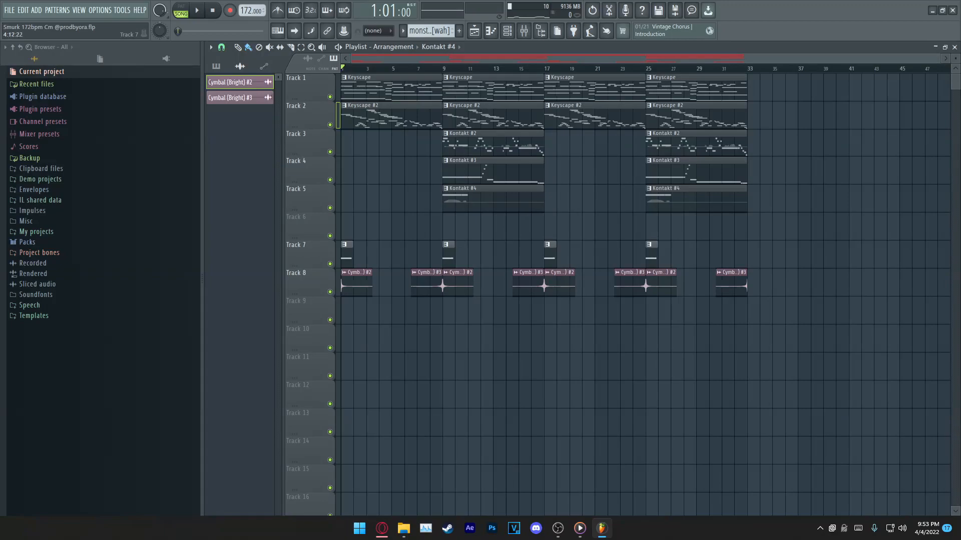
left_click_drag(346, 256, 746, 257)
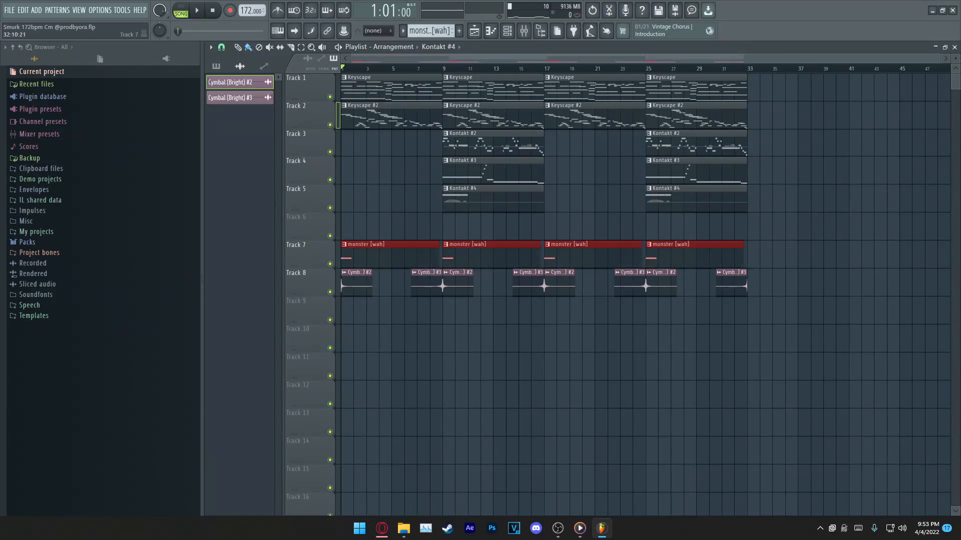
key("ctrl+d")
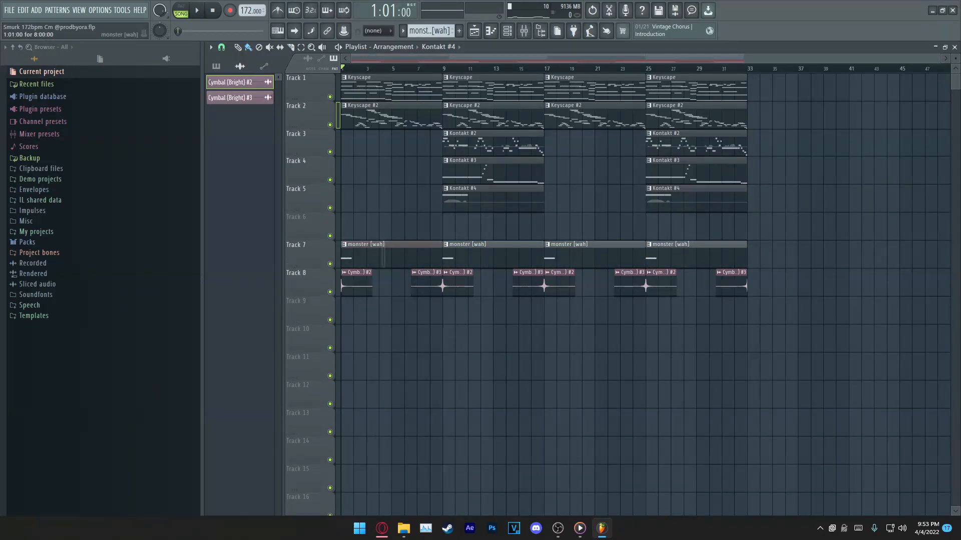
Step: Move the monster [wah] clips up to track 6 and the cymbal clips up to track 7, leaving nothing selected
left_click_drag(382, 260, 755, 290)
left_click_drag(416, 310, 346, 305)
left_click_drag(551, 257, 552, 230)
key("ctrl+a")
key("ctrl+d")
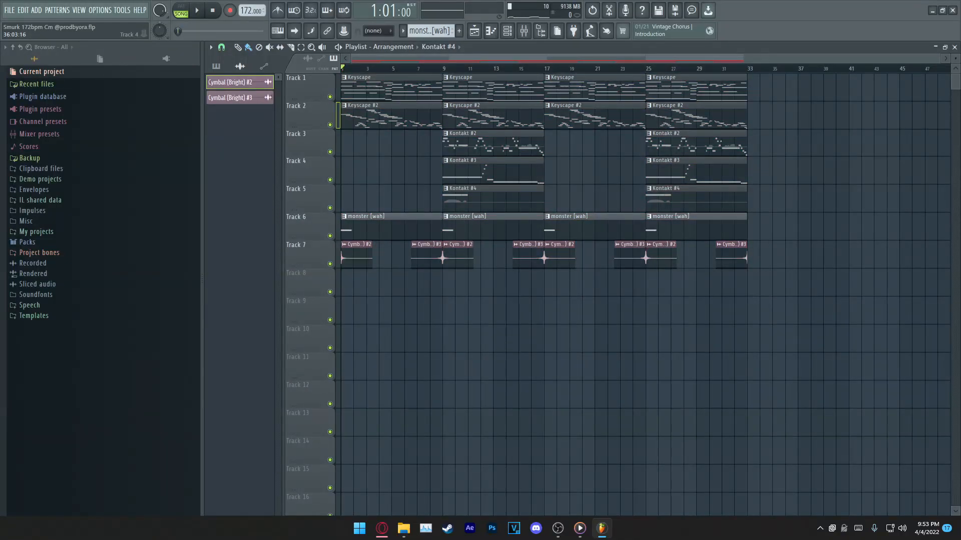